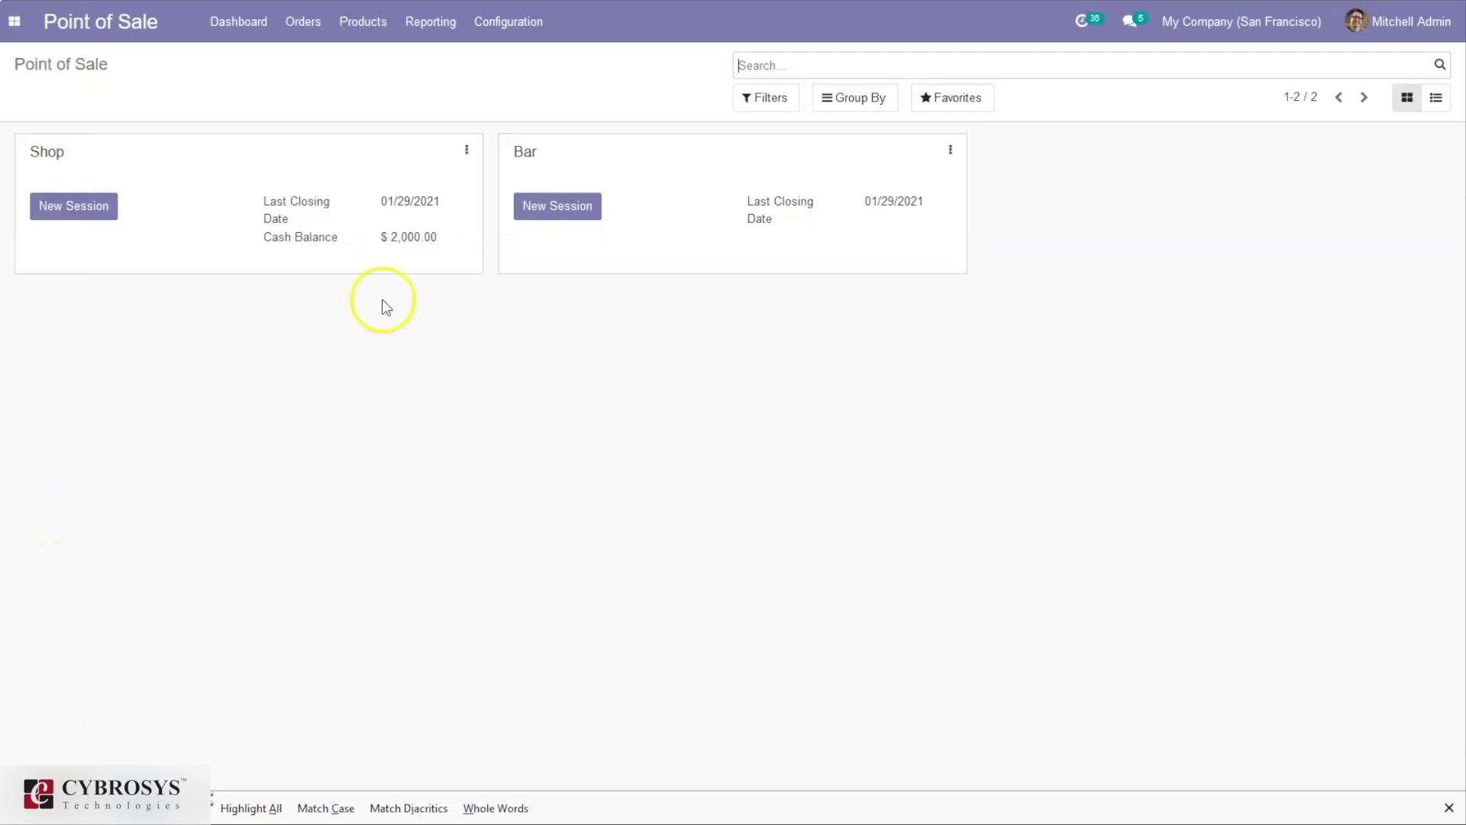
Go to the Payment Methods list through the Configuration menu.
left_click(491, 20)
left_click(491, 20)
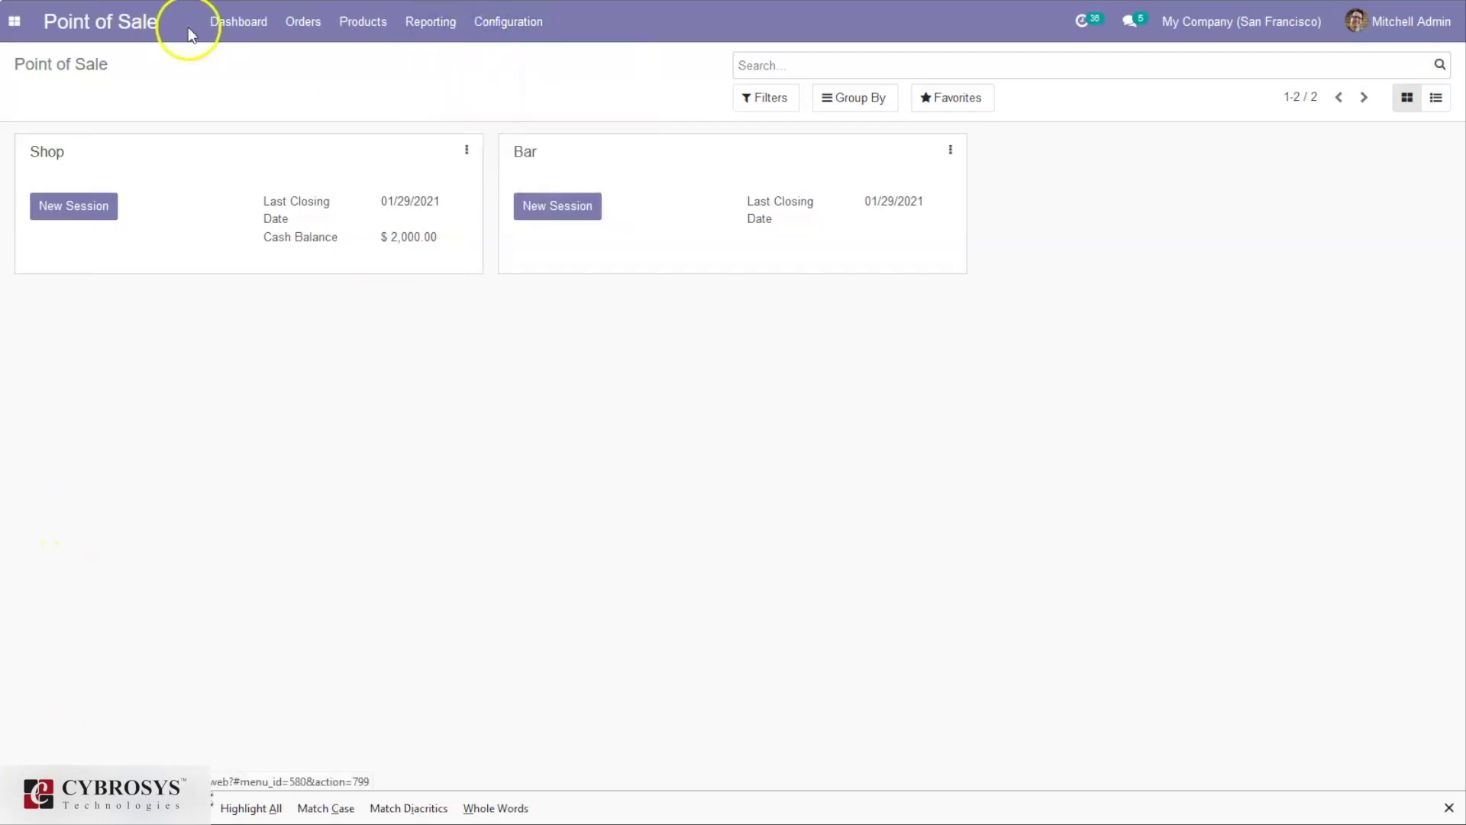
left_click(508, 23)
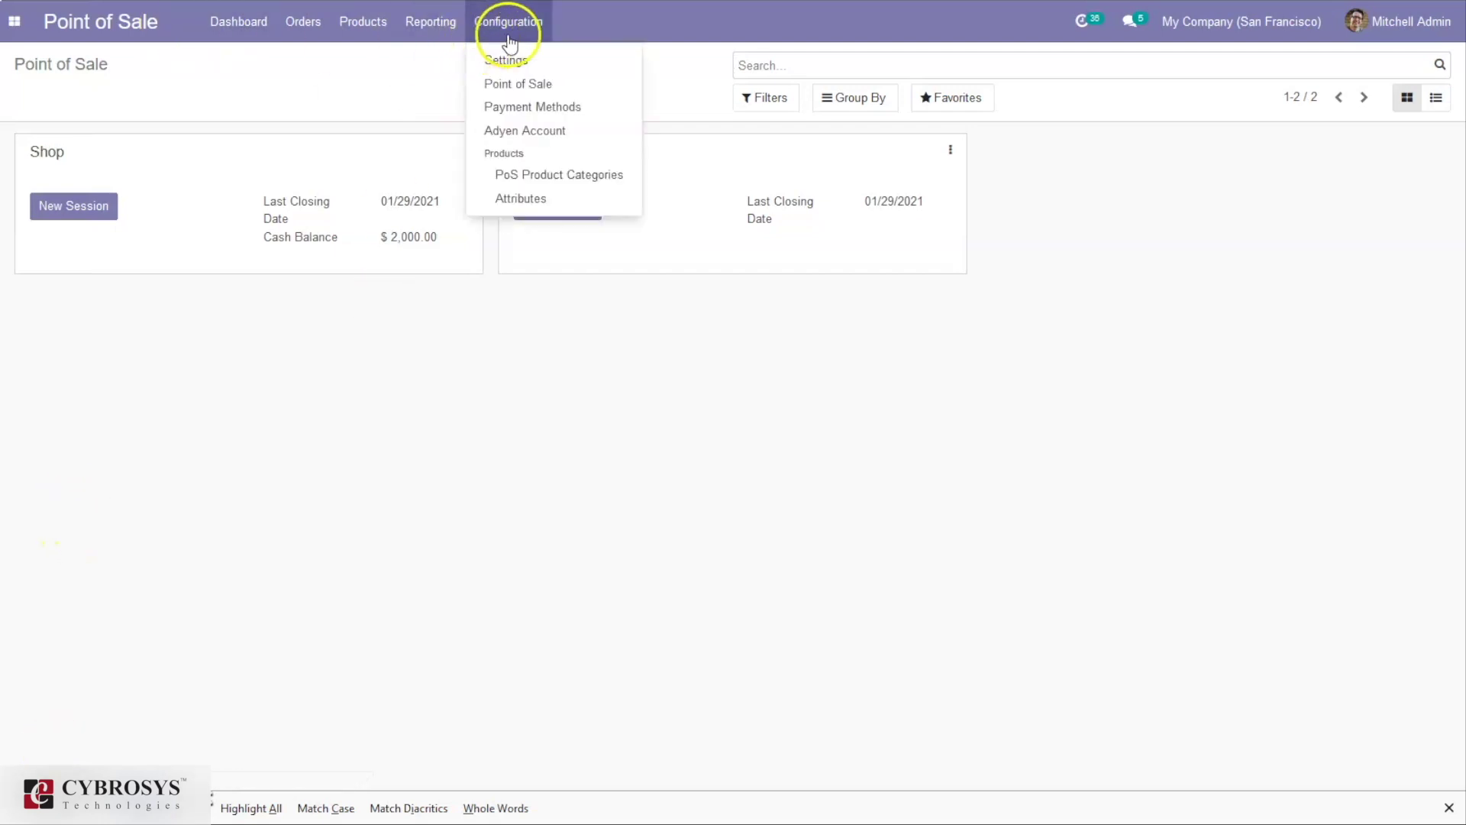
left_click(512, 108)
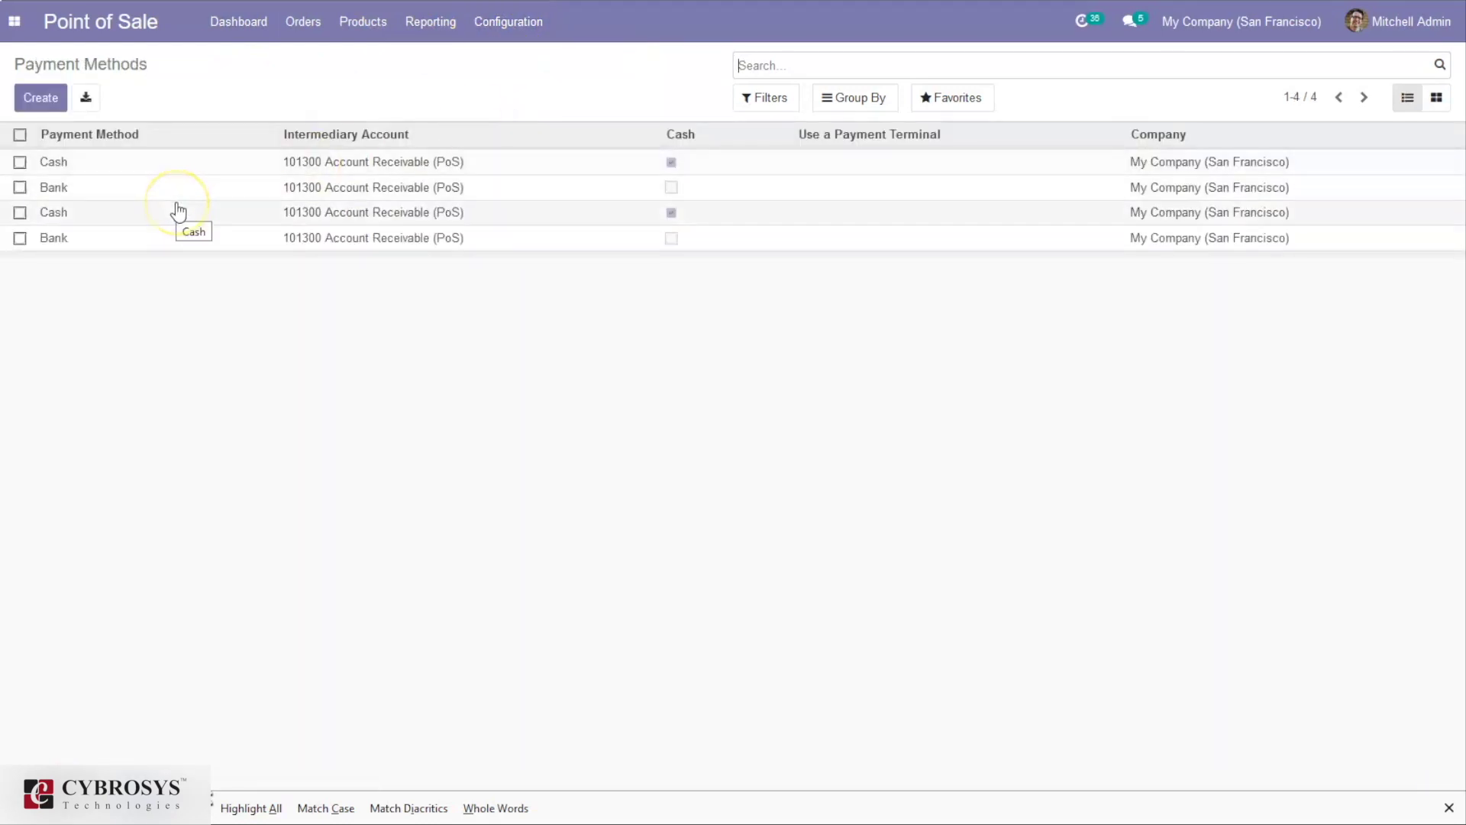
Start a new payment method record, then discard it and return to the Payment Methods list.
left_click(37, 99)
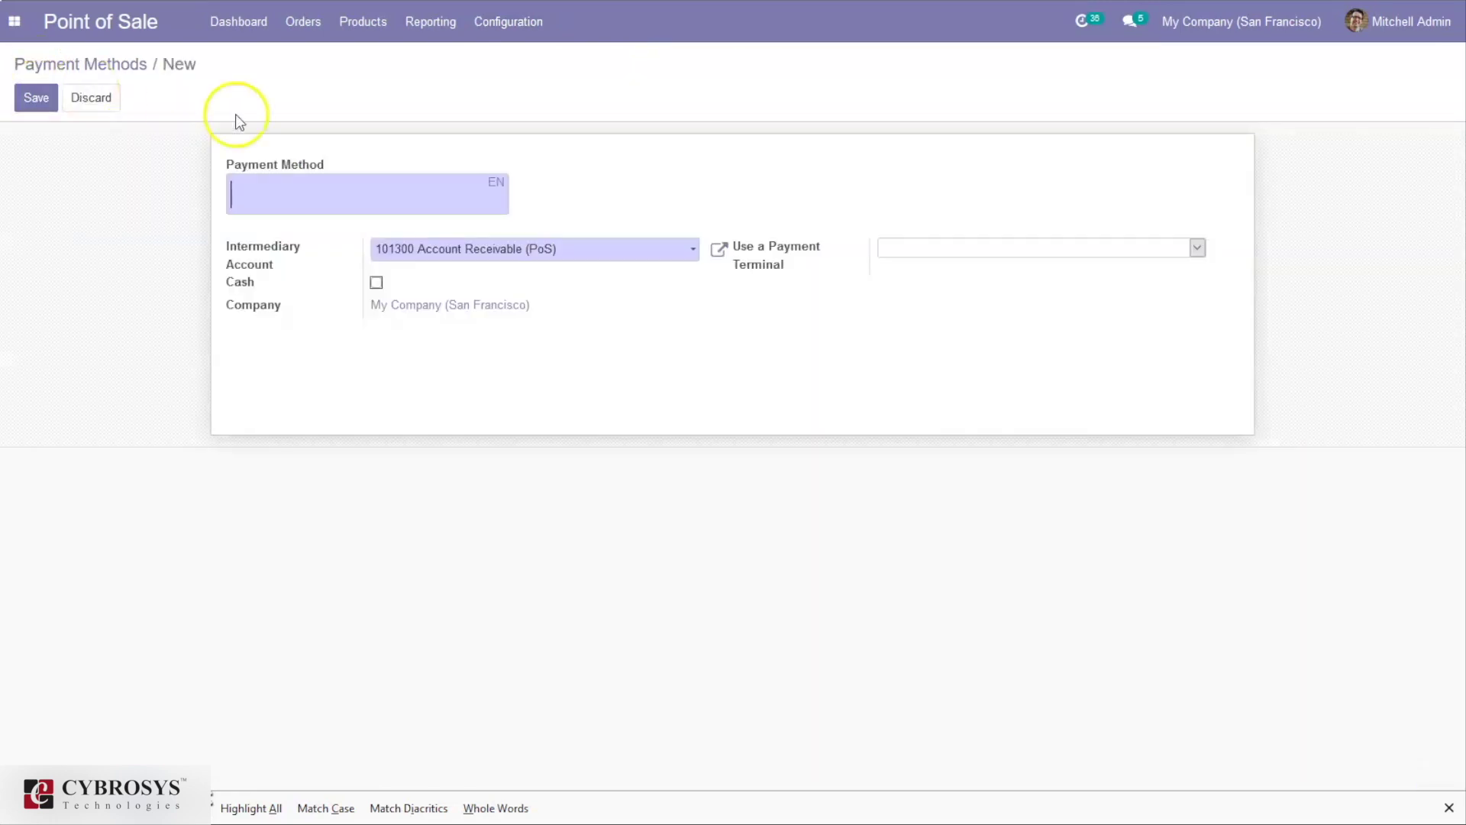
left_click(95, 63)
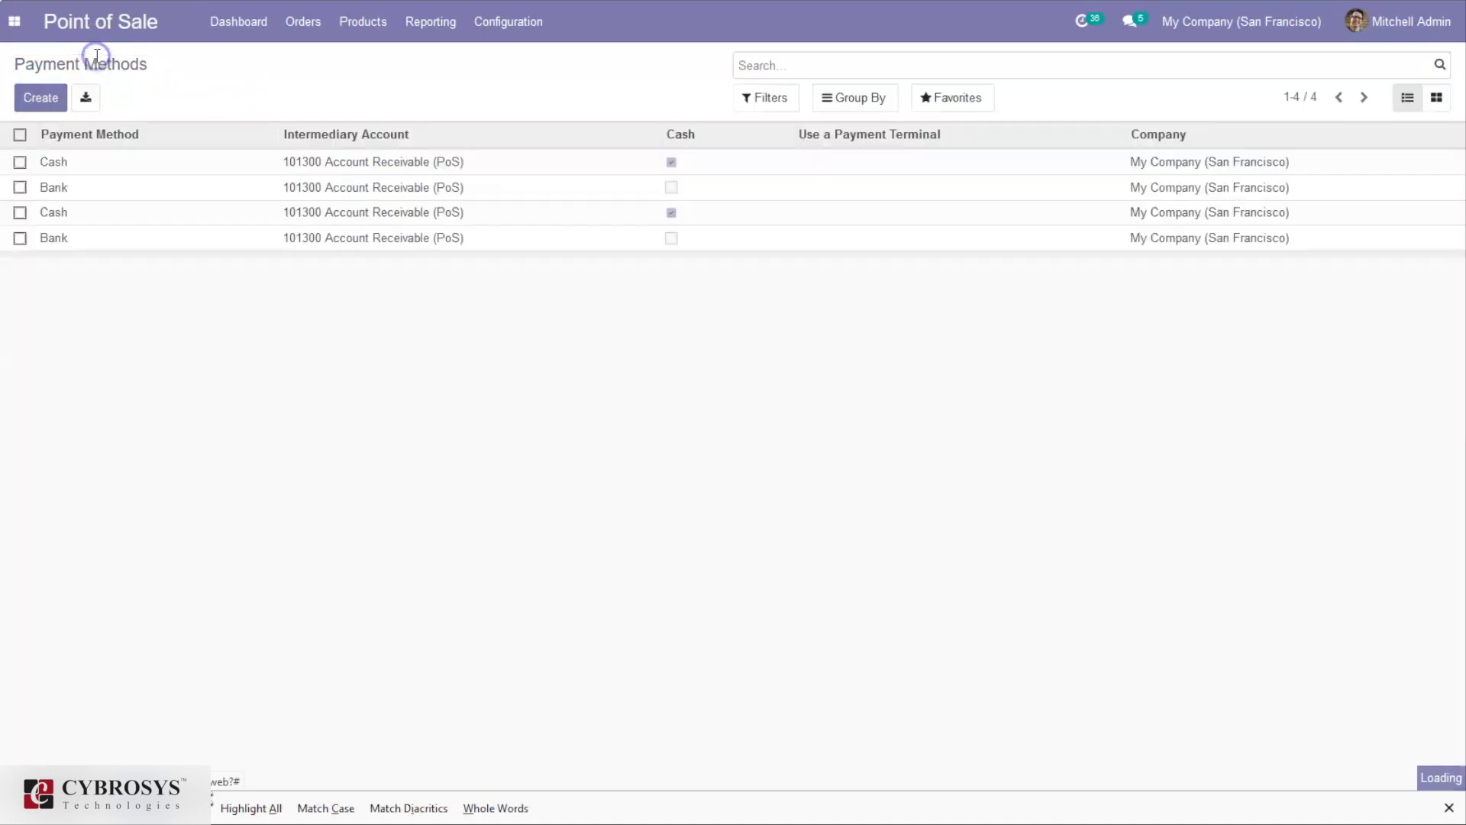
Put the first Cash payment method in edit mode and open its linked Cash journal.
left_click(146, 163)
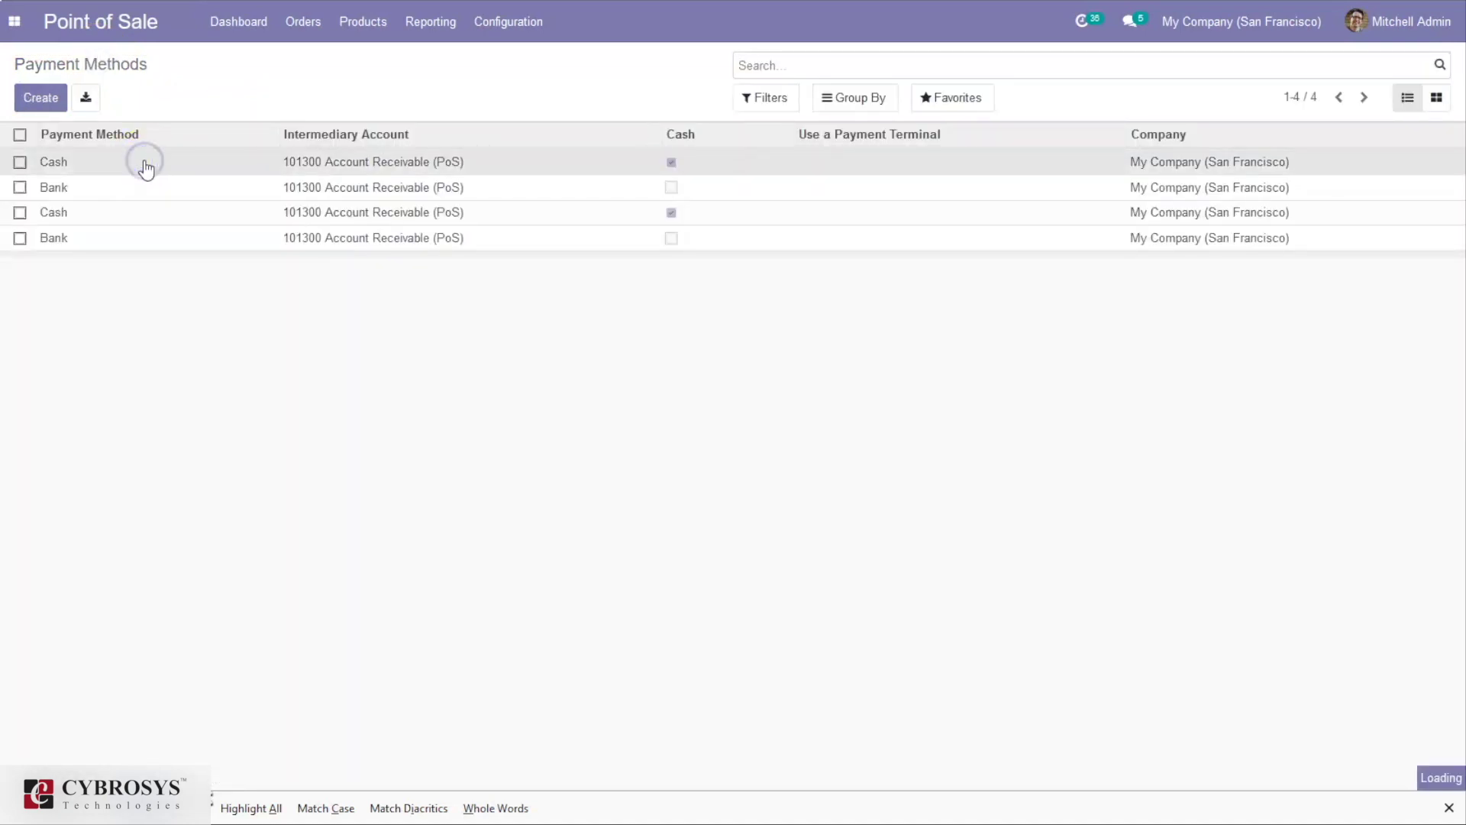
left_click(41, 106)
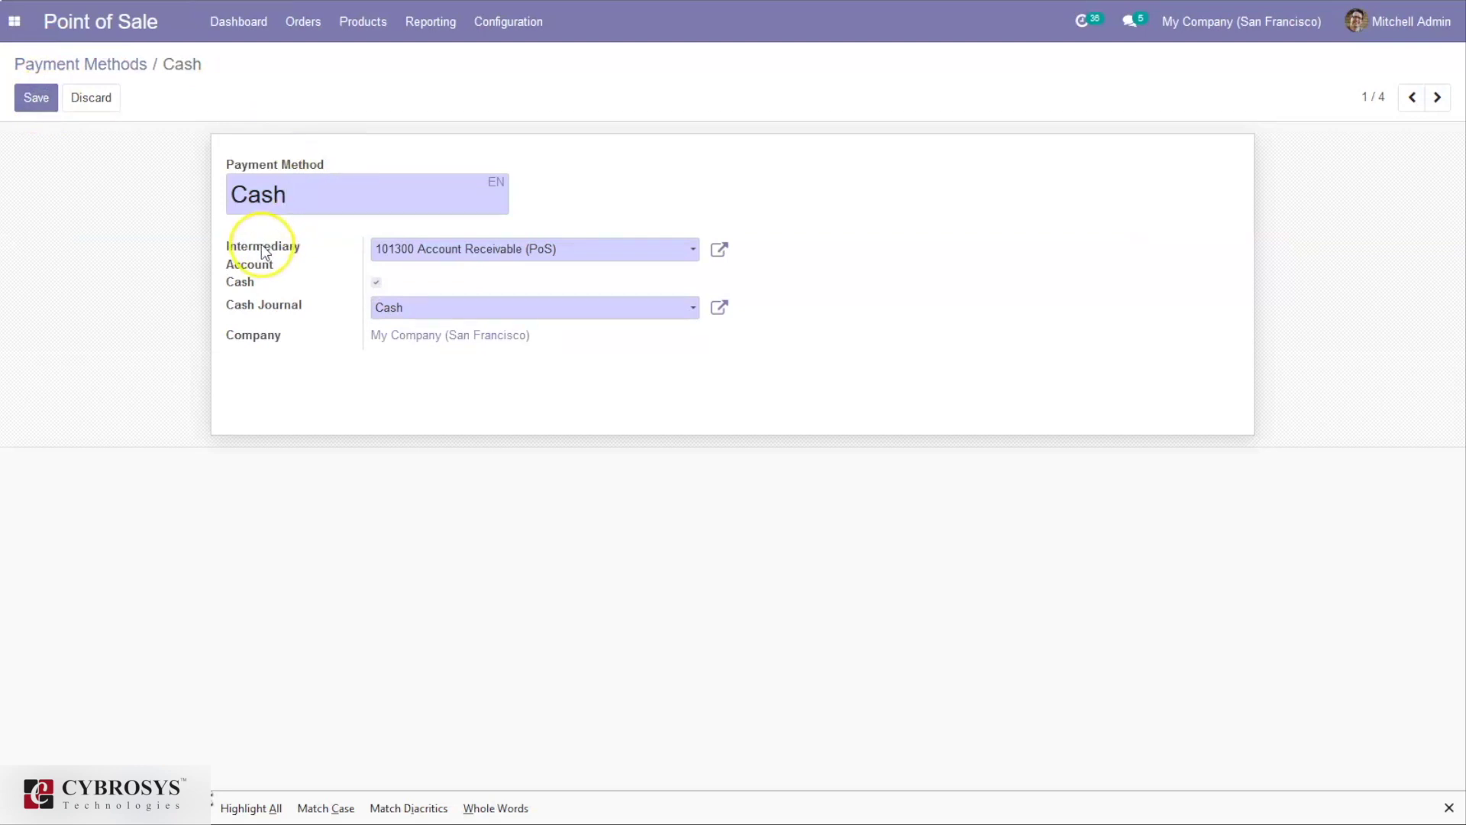
mouse_move(264, 250)
left_click(718, 311)
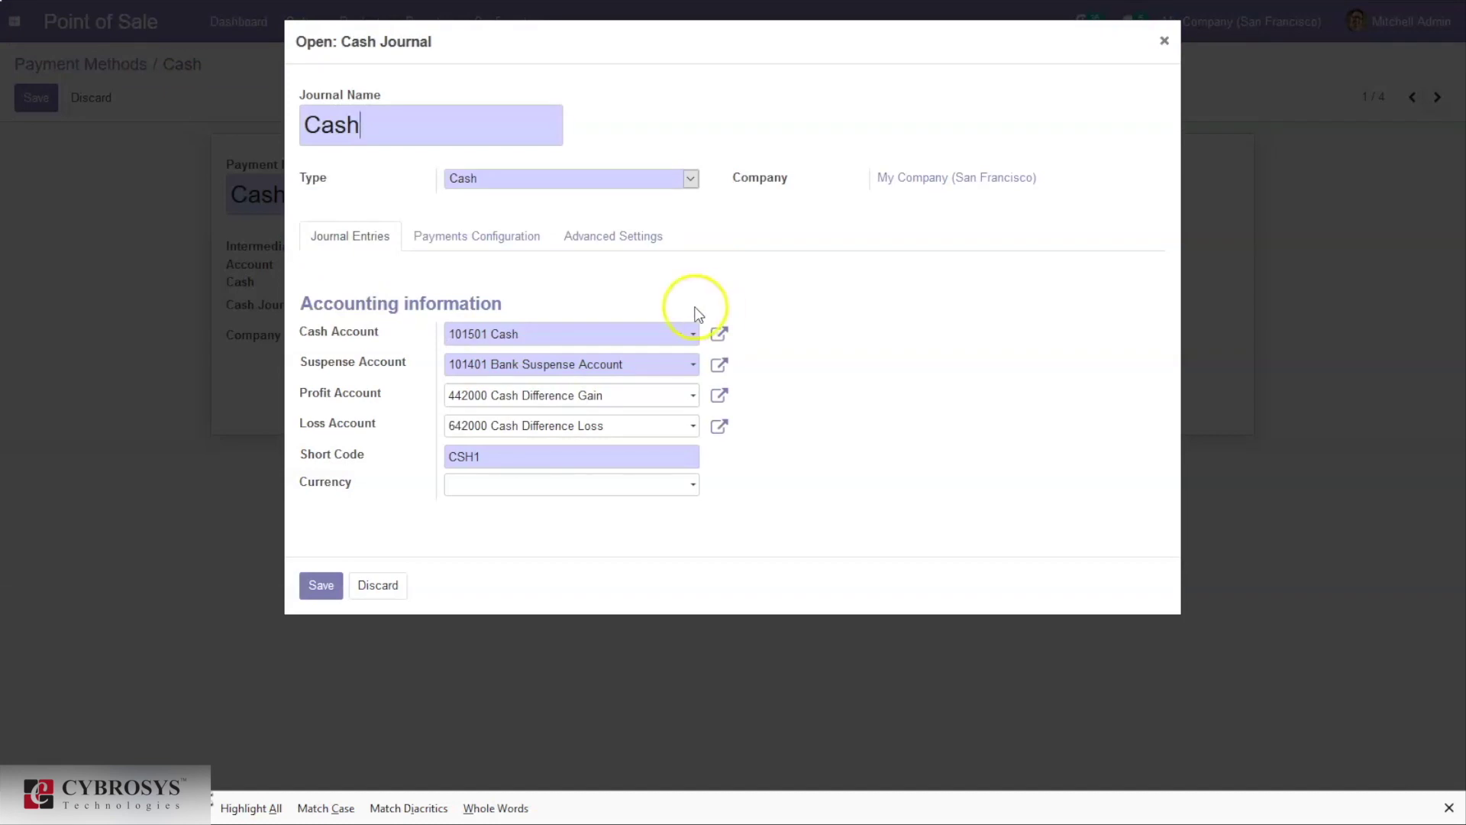
left_click(447, 243)
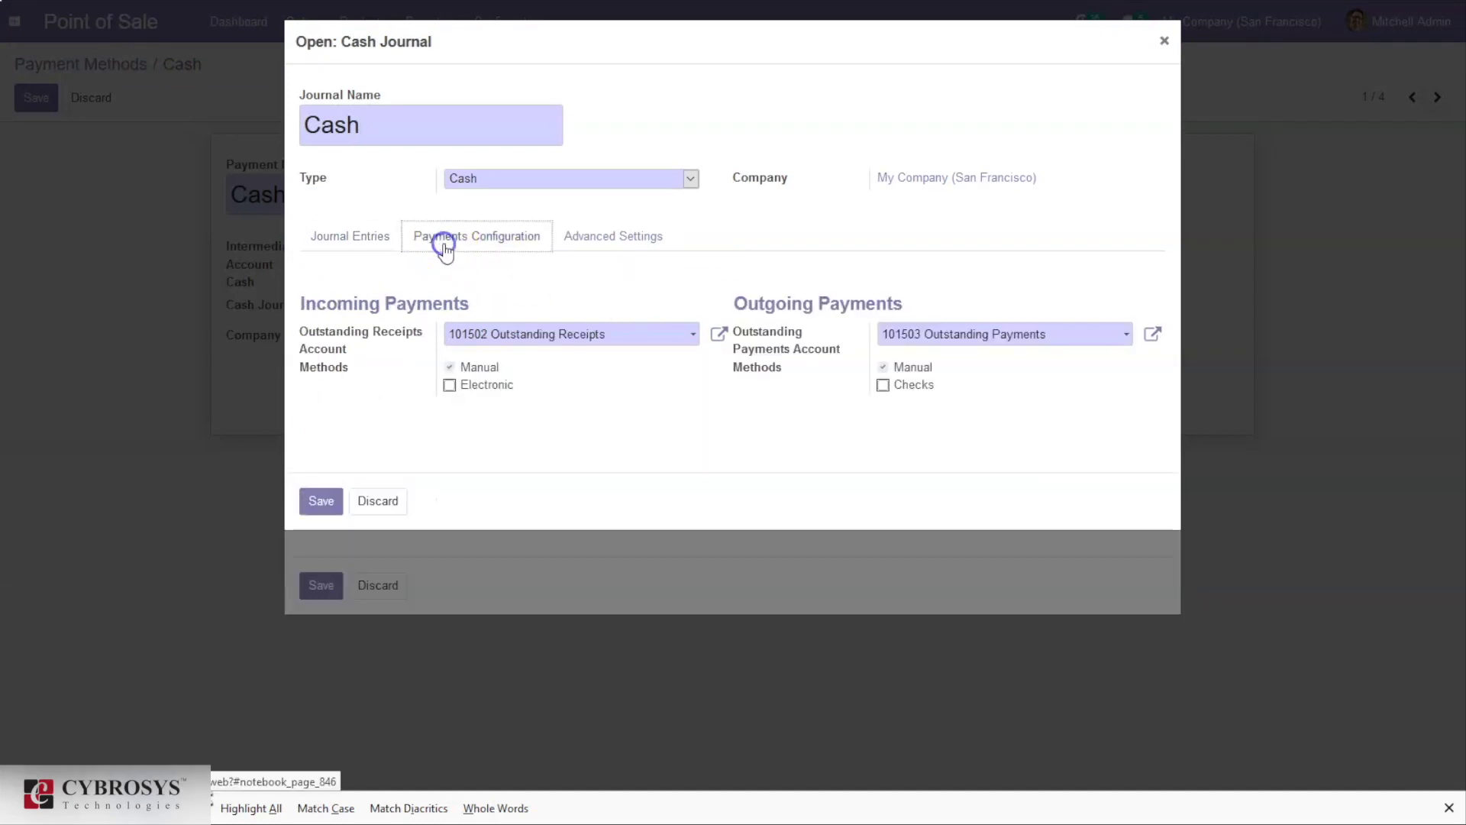
left_click(580, 237)
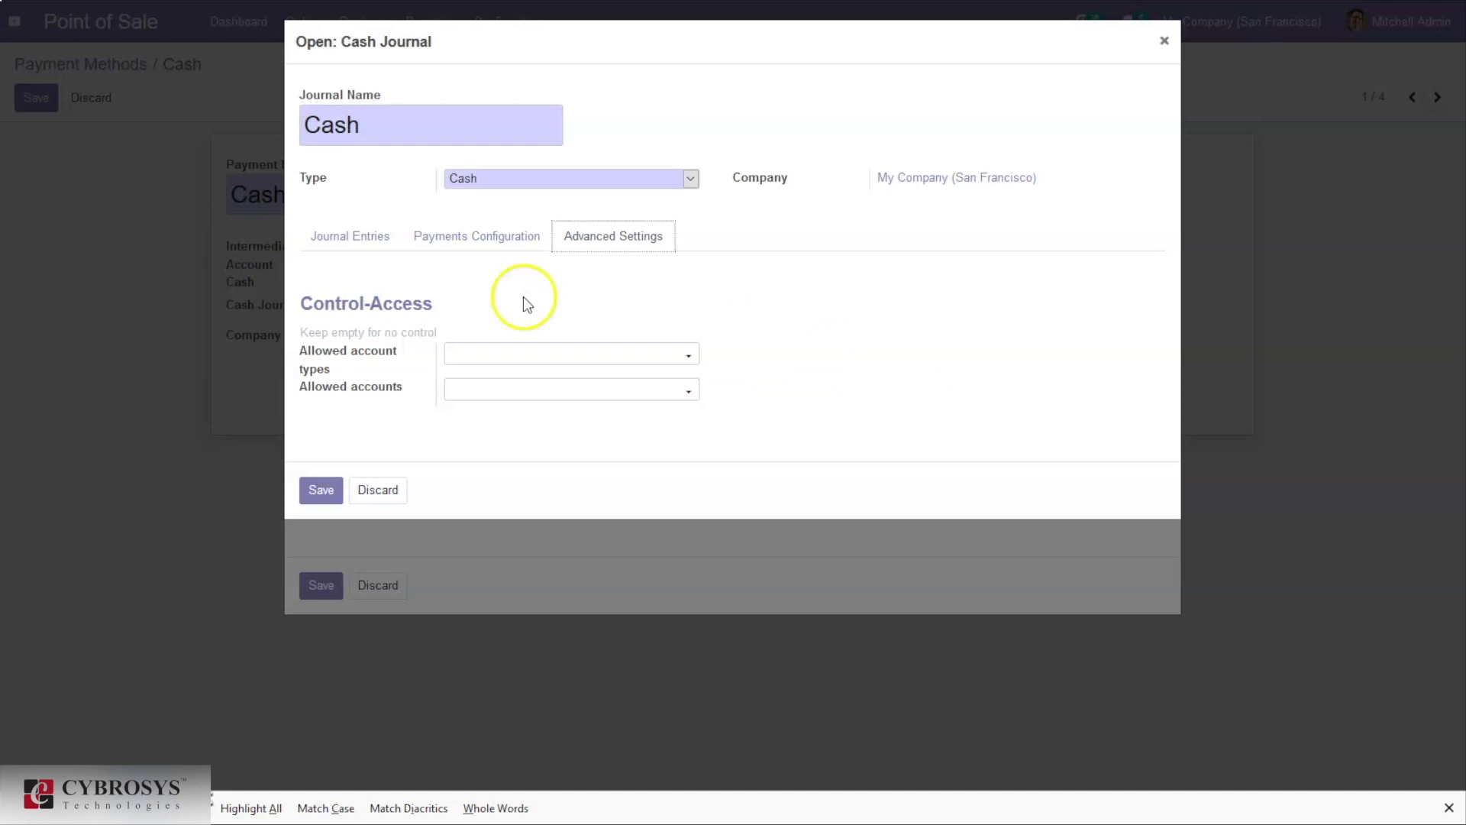
left_click(373, 487)
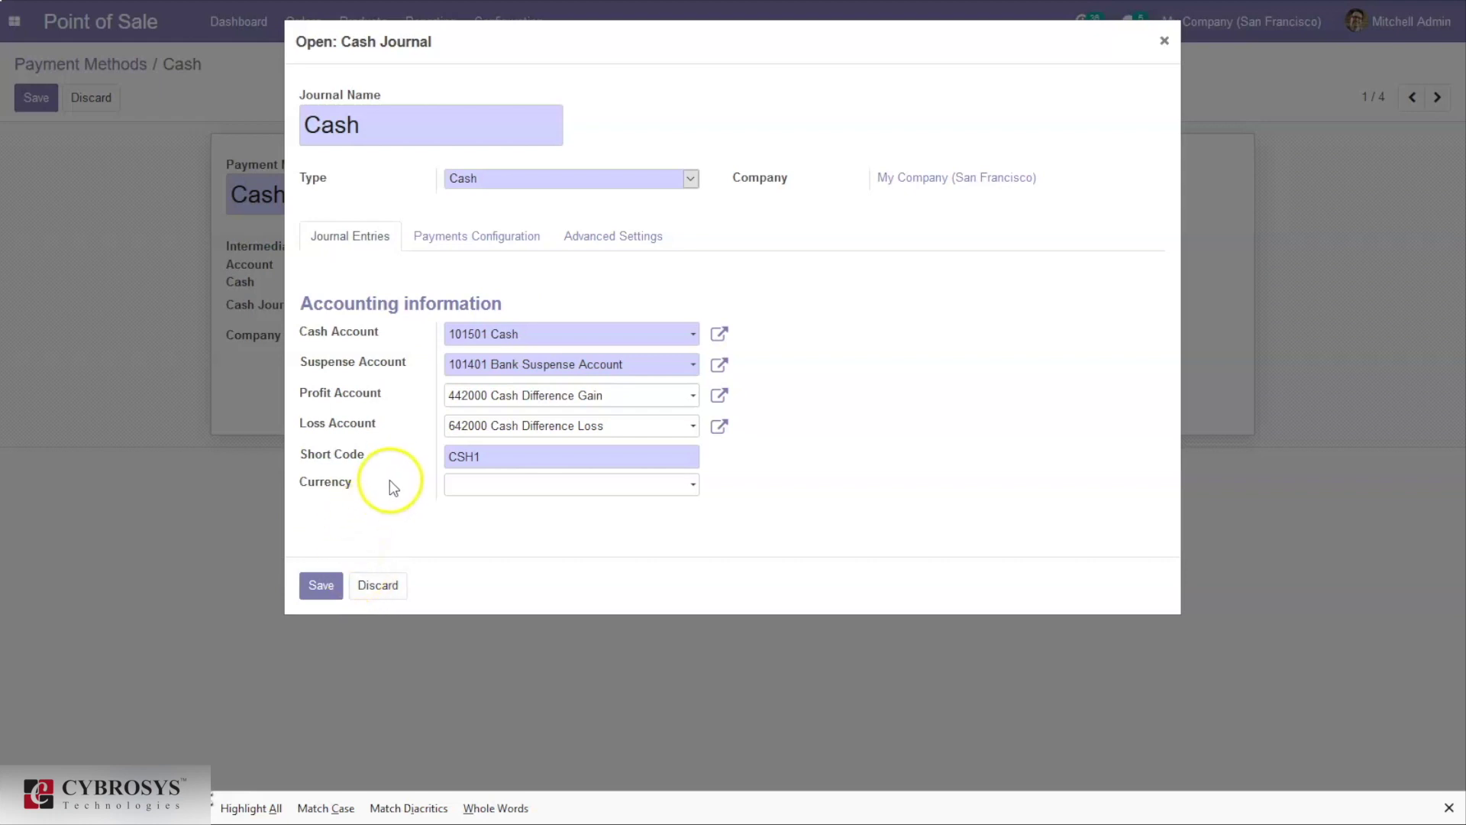
left_click(362, 582)
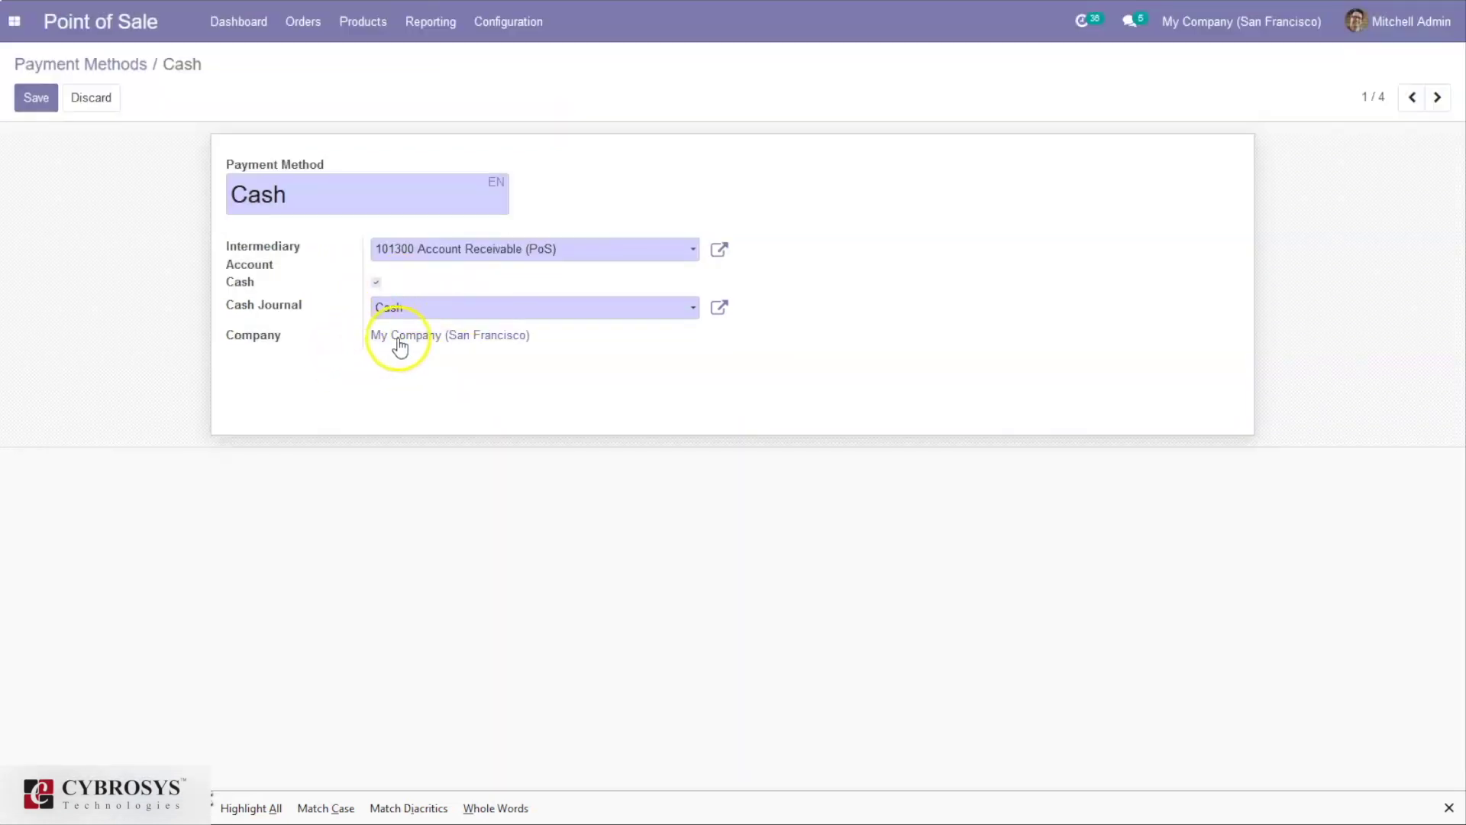
Save the Cash payment method and go back through Payment Methods to the Shop/Bar dashboard.
left_click(36, 98)
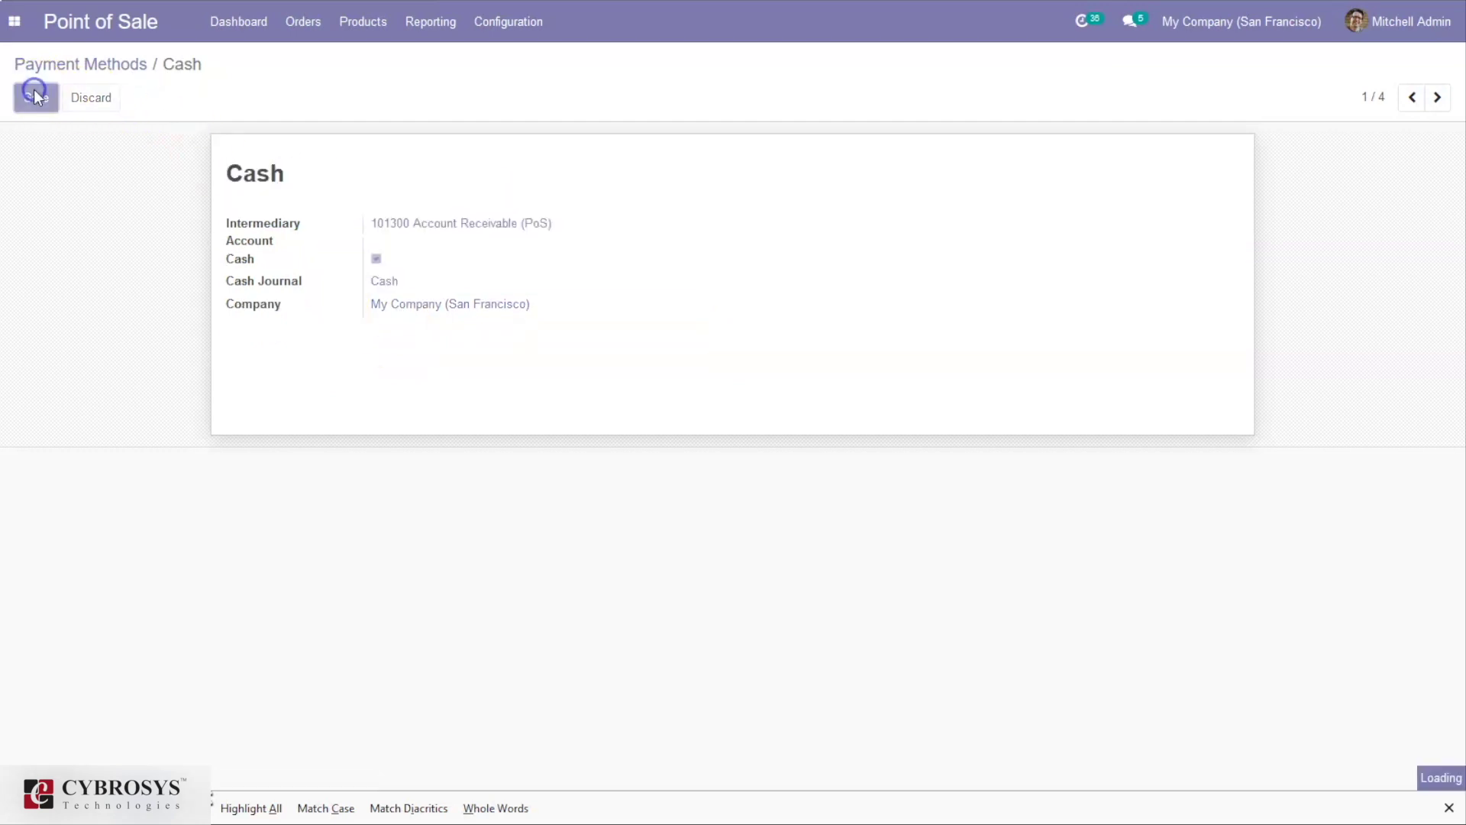
left_click(88, 68)
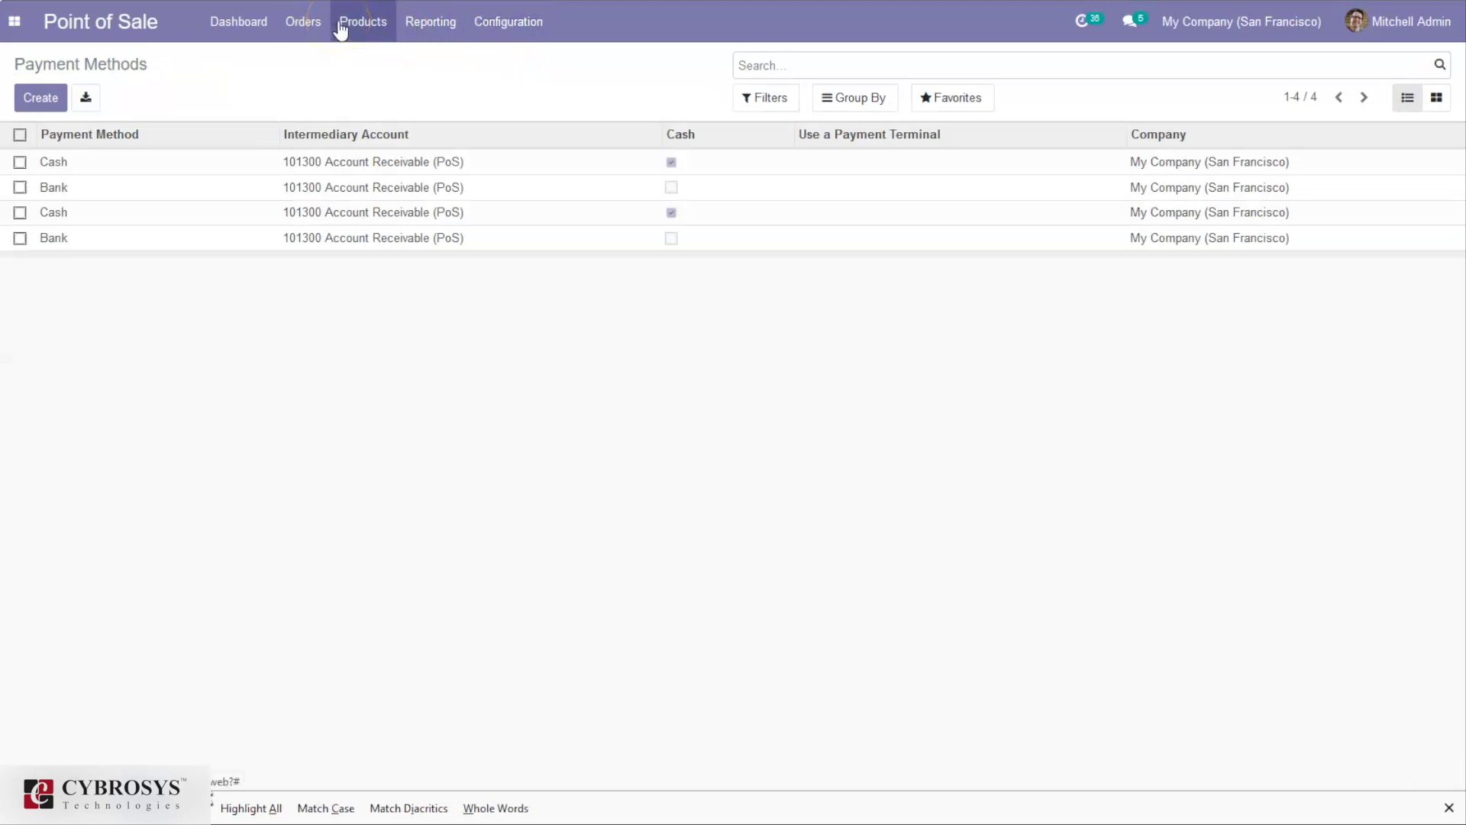
left_click(238, 21)
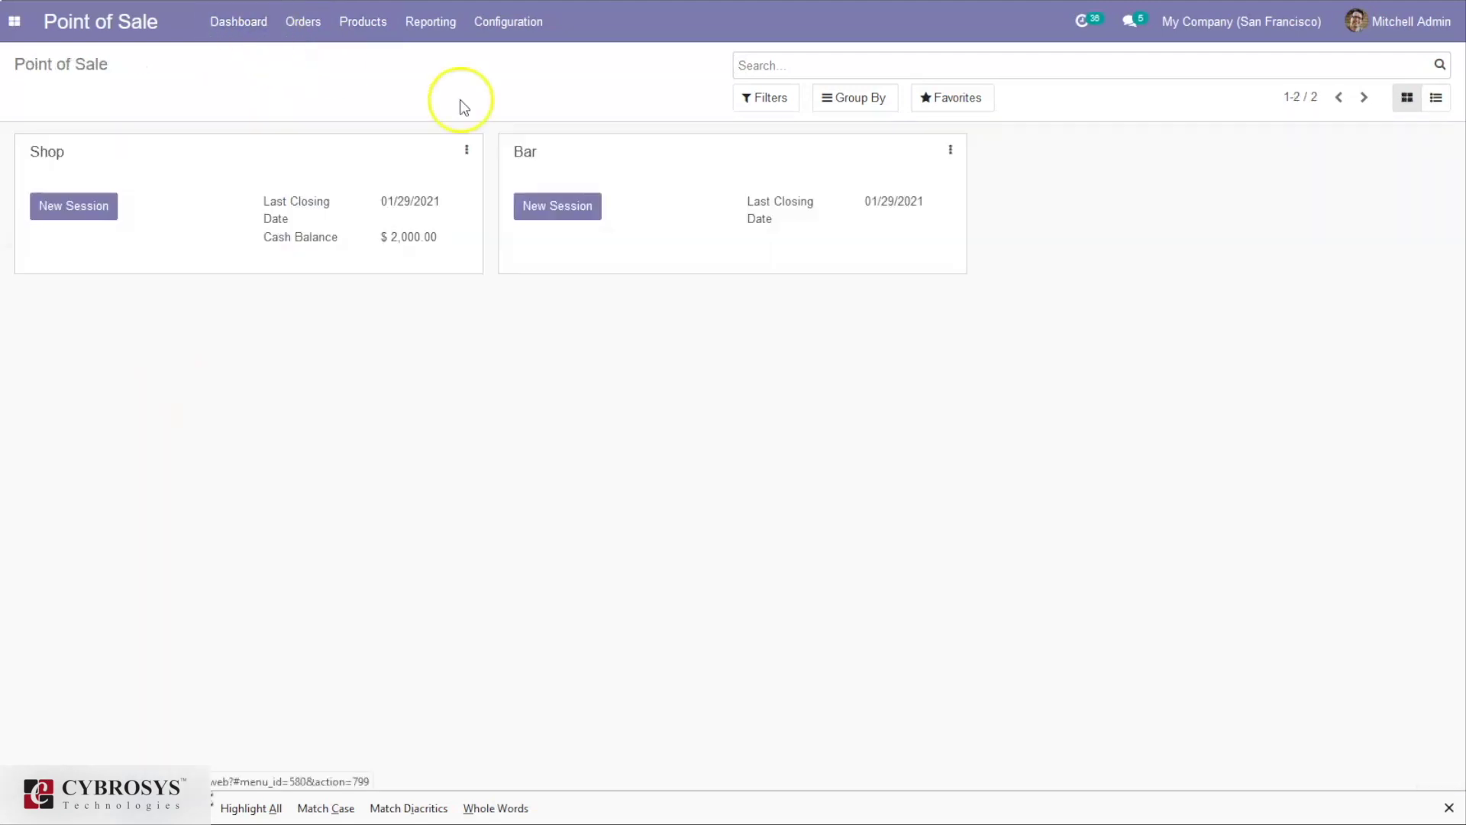
Confirm the Shop settings list Cash and Bank as payment methods, save, and return.
left_click(466, 150)
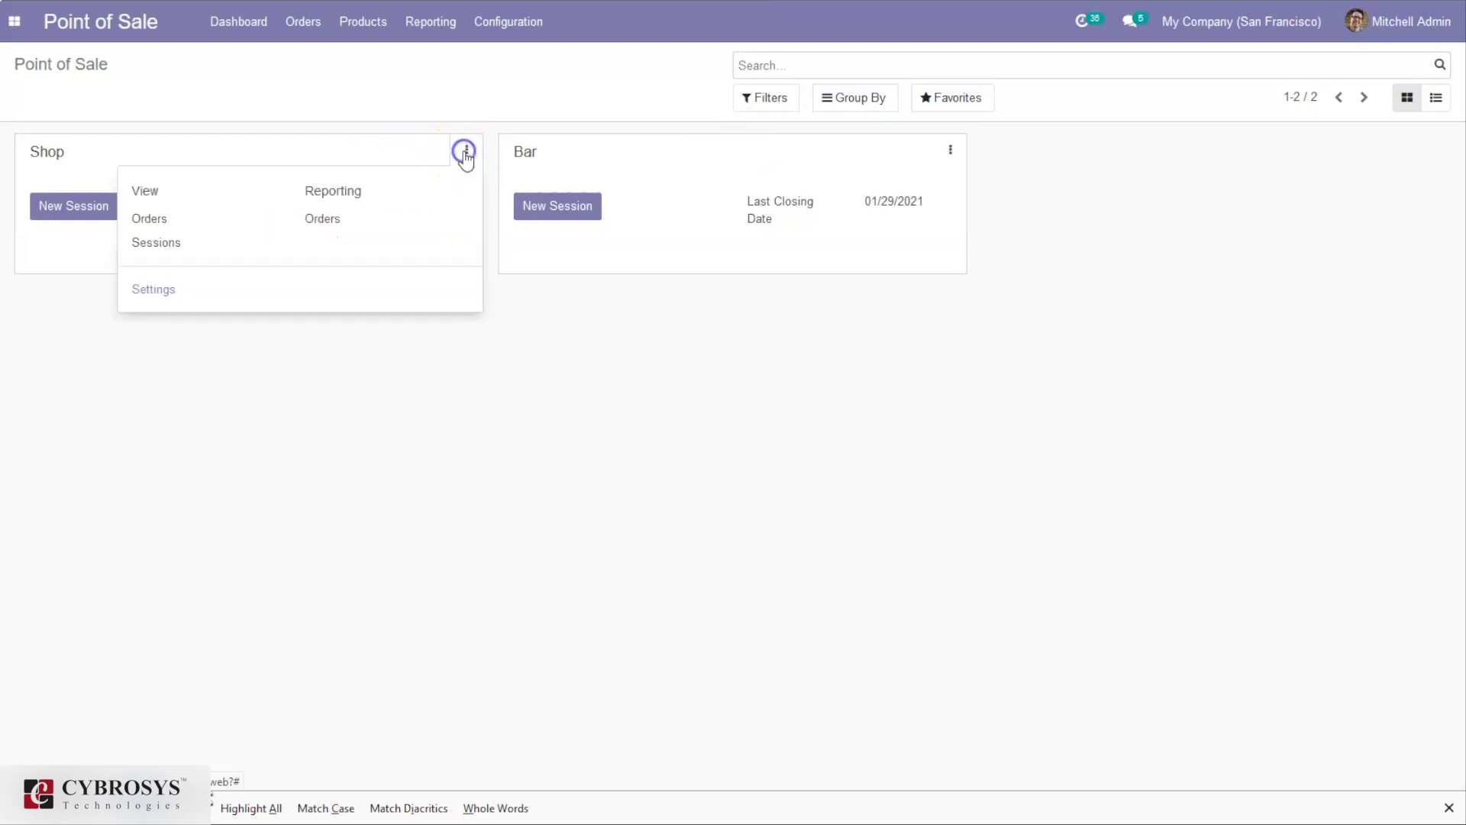
left_click(143, 292)
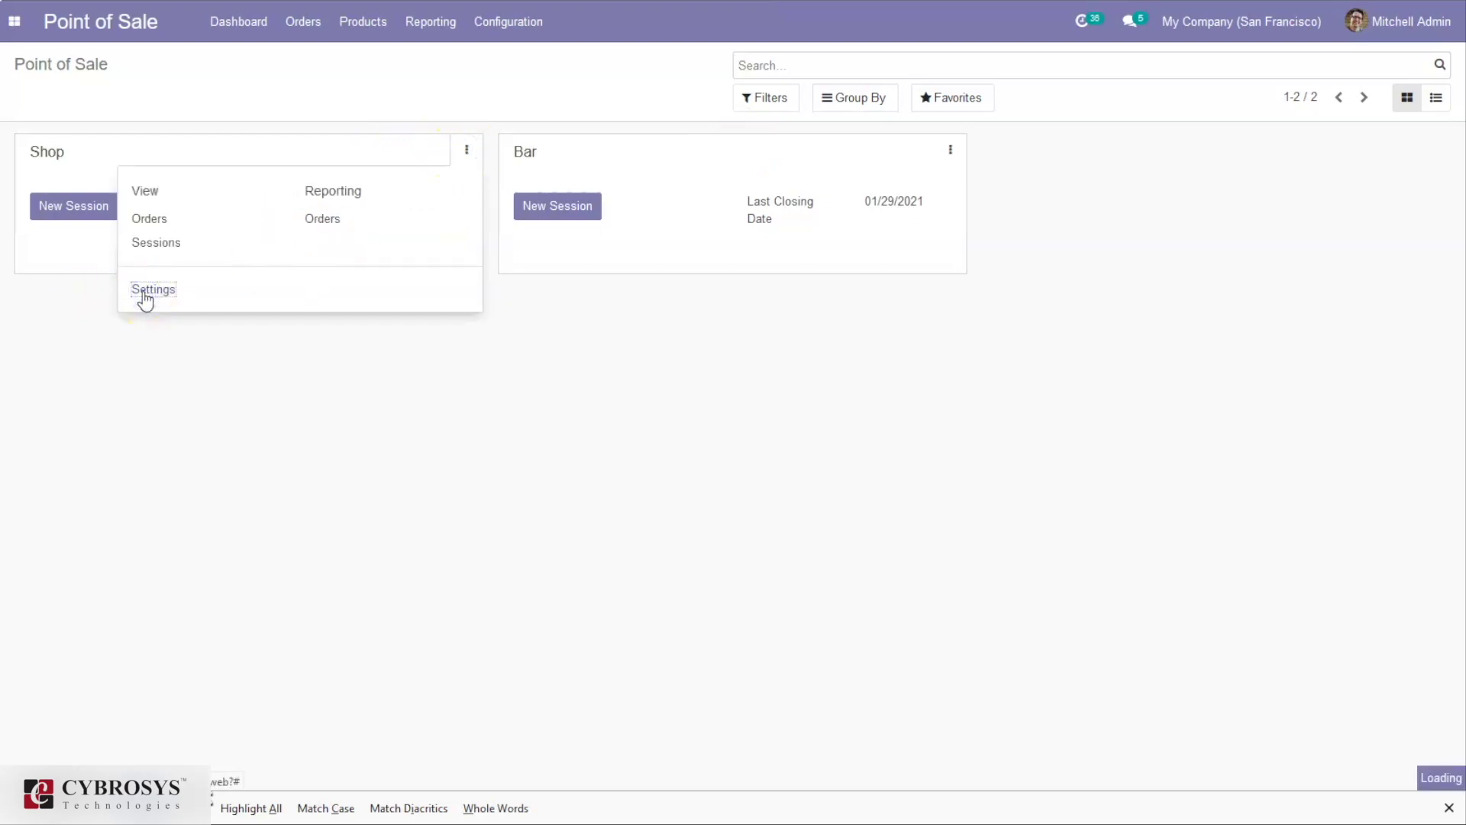
left_click(286, 252)
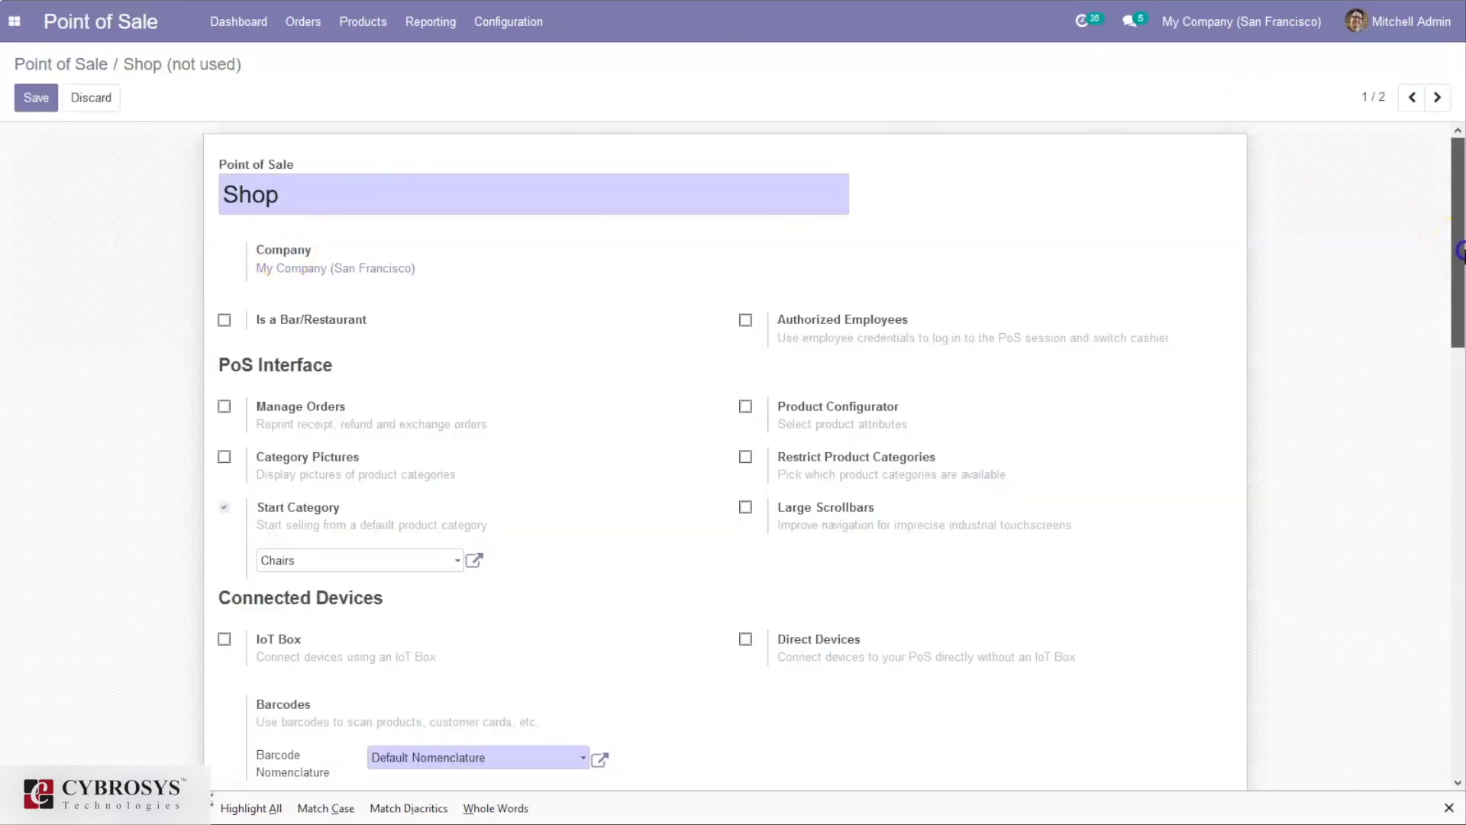
left_click_drag(1453, 229, 1460, 563)
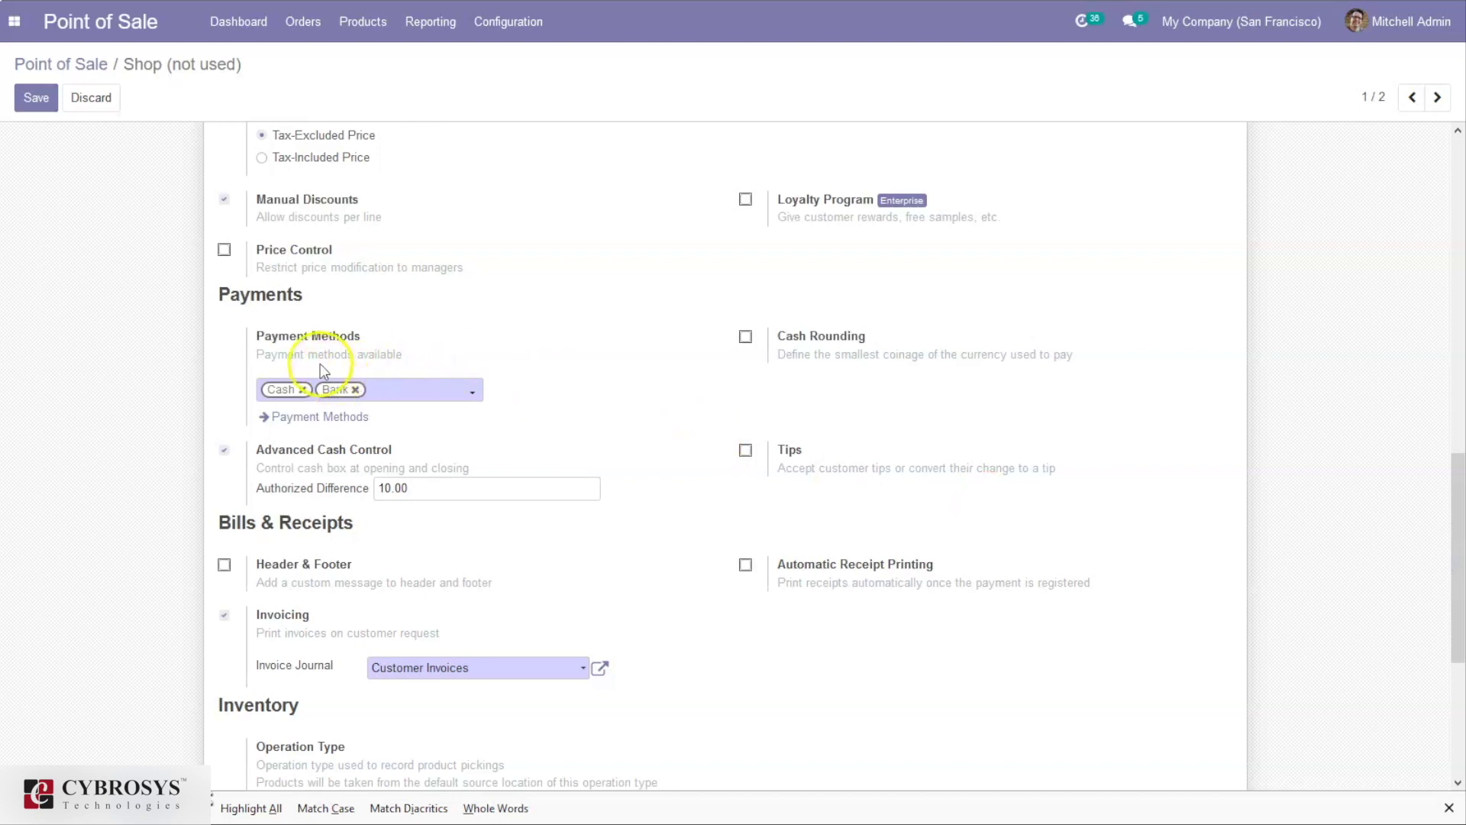
left_click(389, 394)
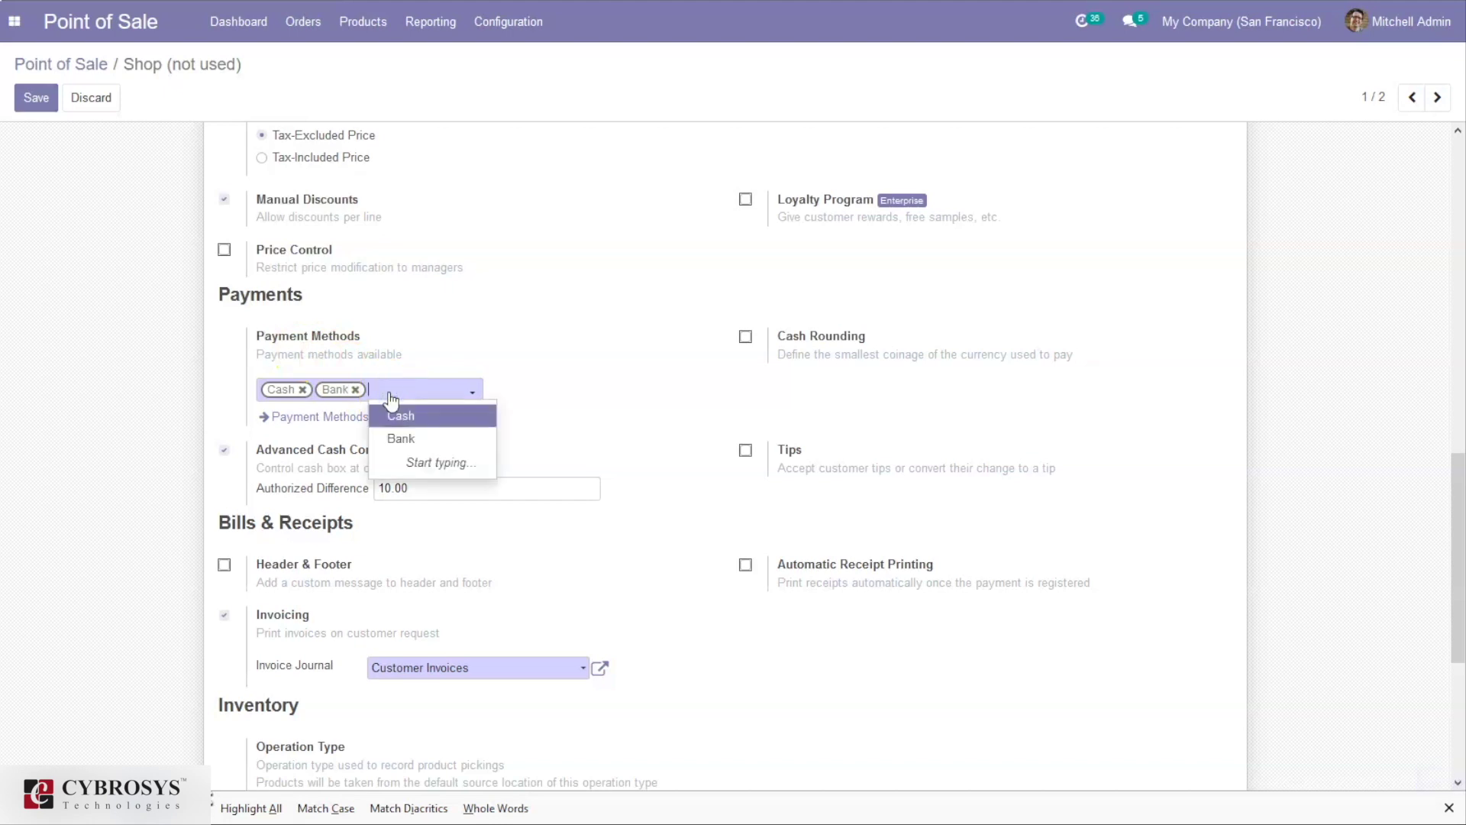
left_click(475, 367)
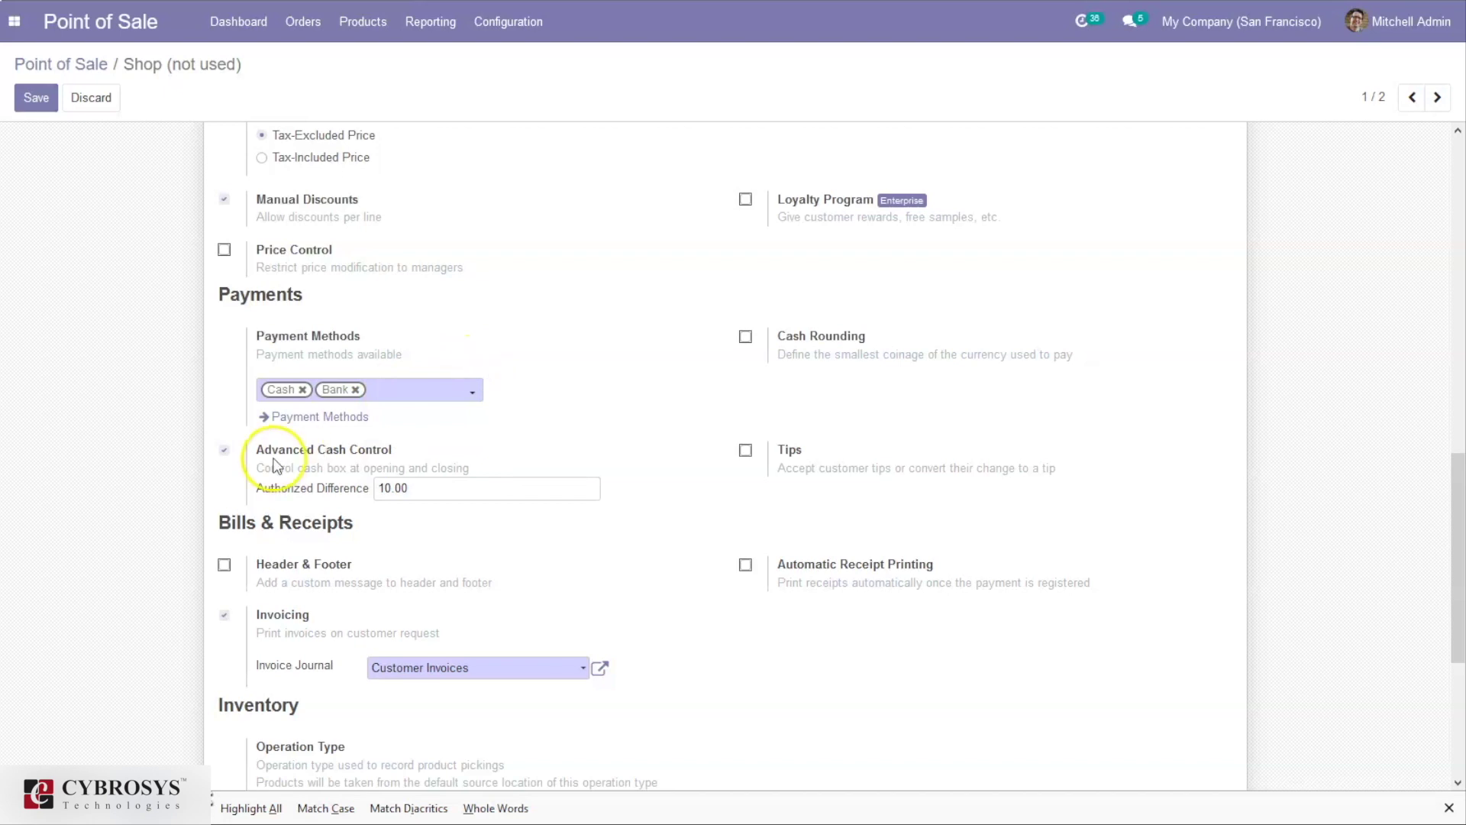
left_click(42, 96)
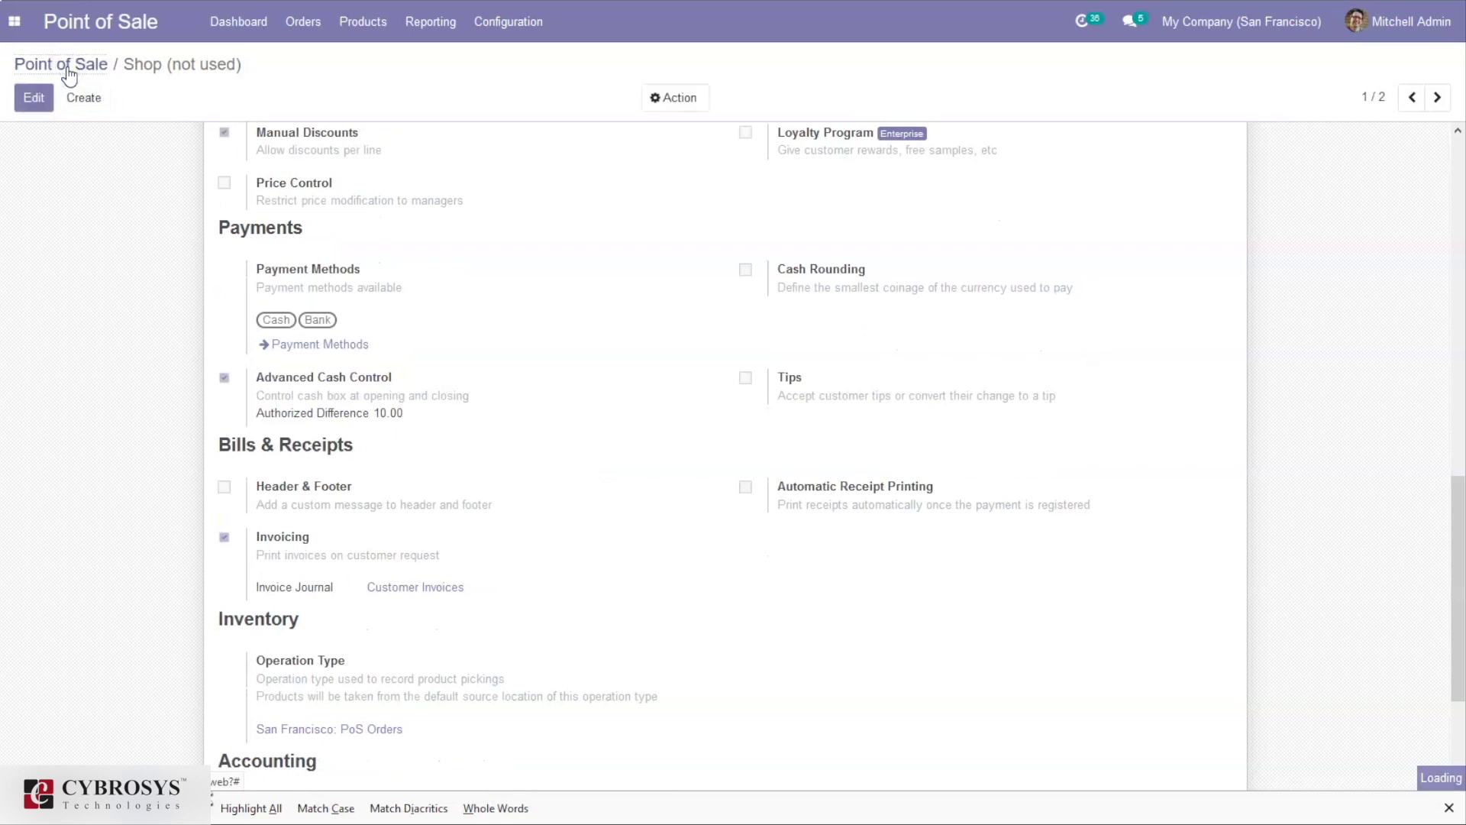
left_click(67, 70)
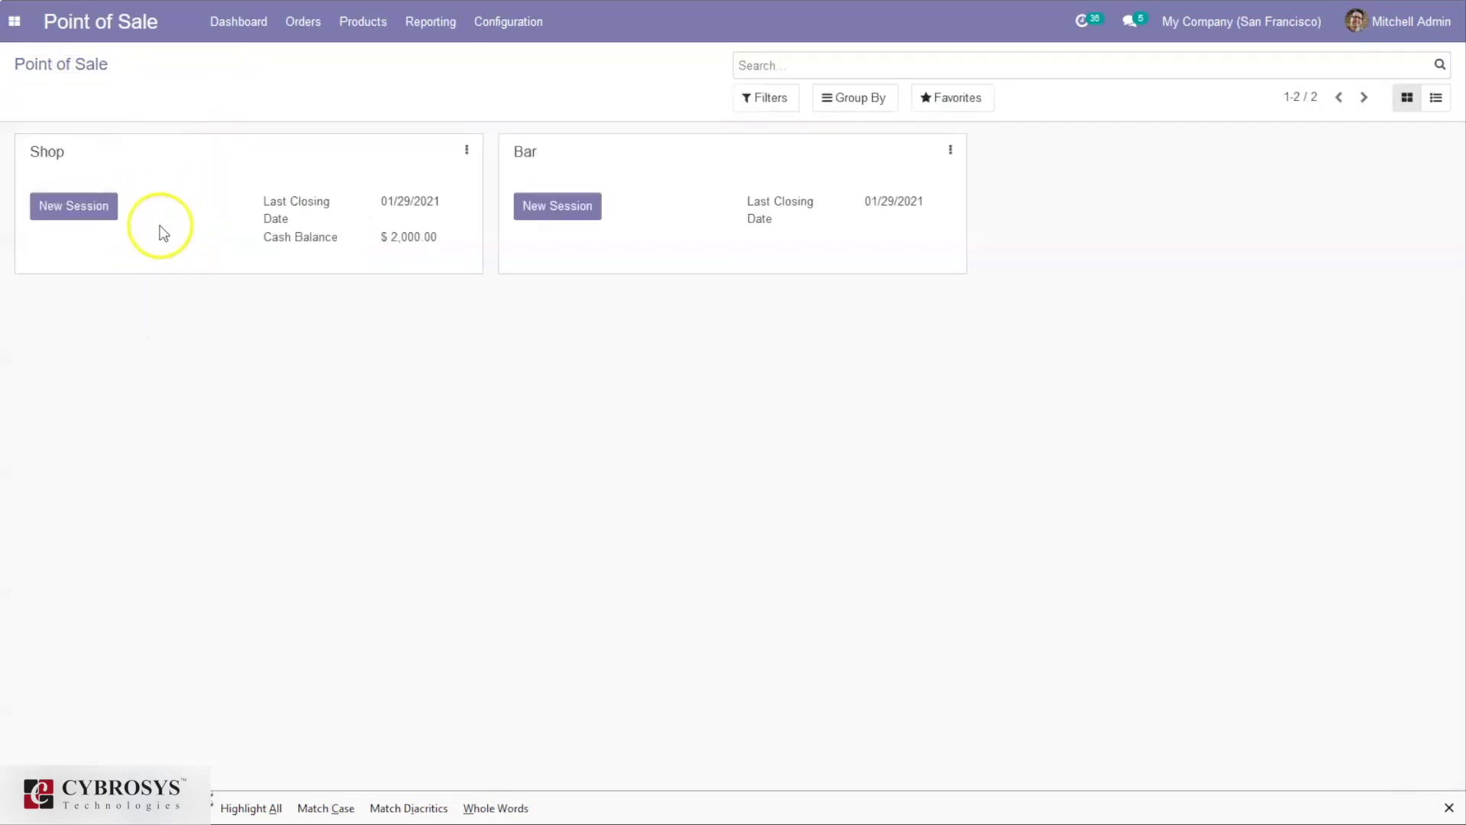
Open a new Shop session keeping 2000 as the opening cash amount.
left_click(62, 206)
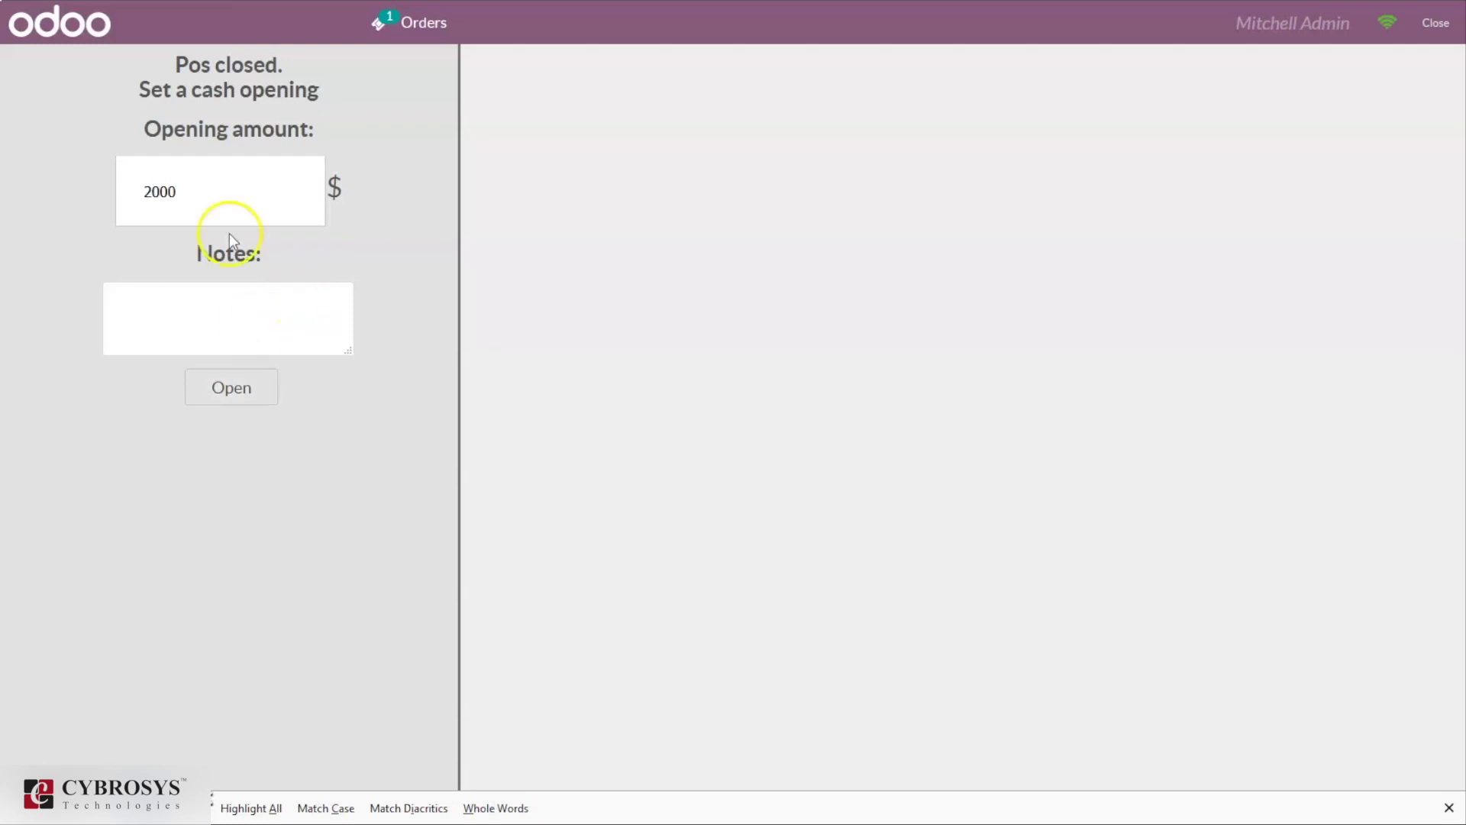
left_click(224, 388)
Add Conference Chair (Steel) and Conference Chair (Aluminium), then go to the $39.40 payment.
left_click(561, 156)
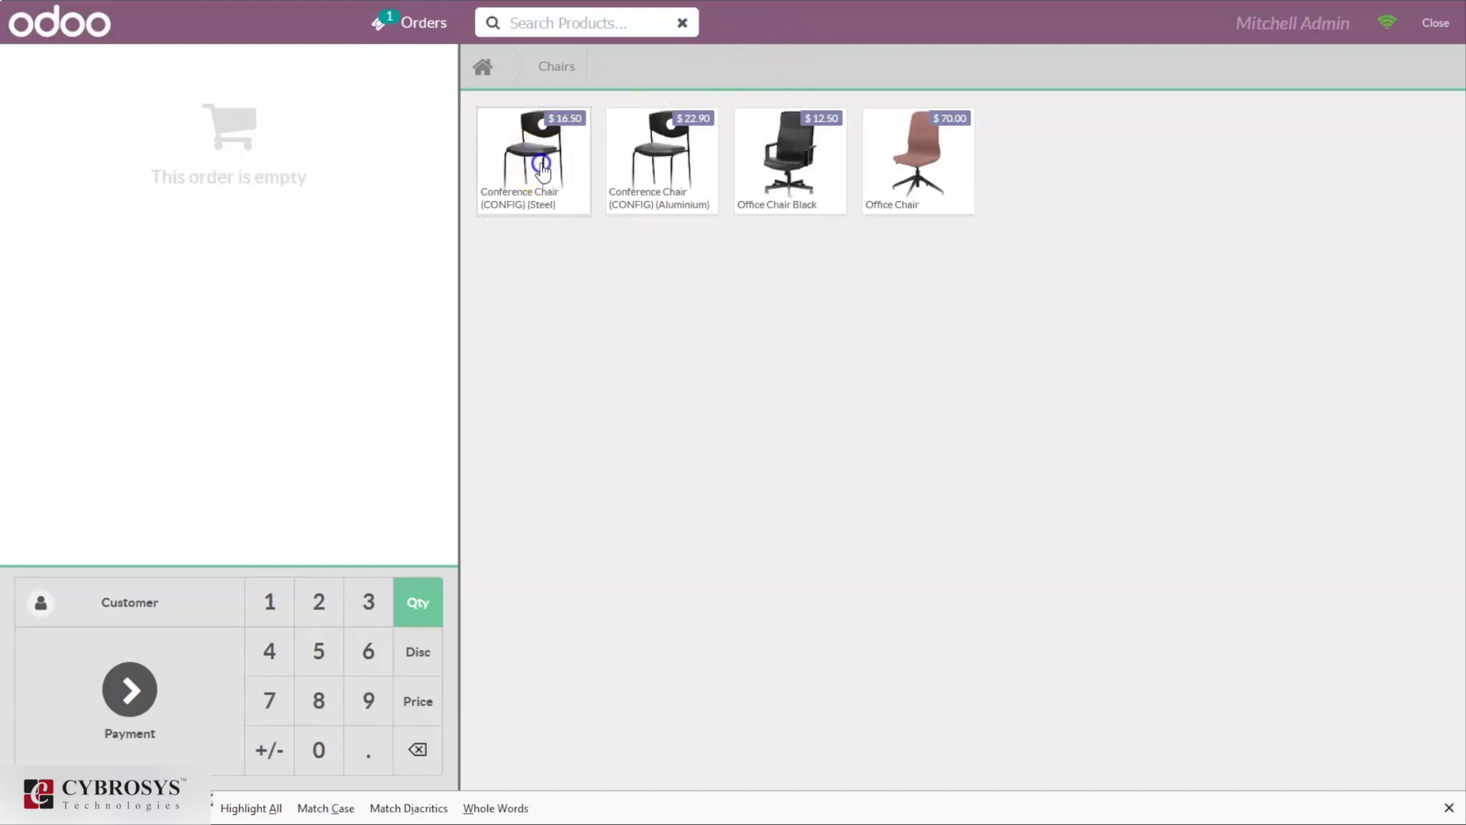
left_click(667, 164)
left_click(130, 689)
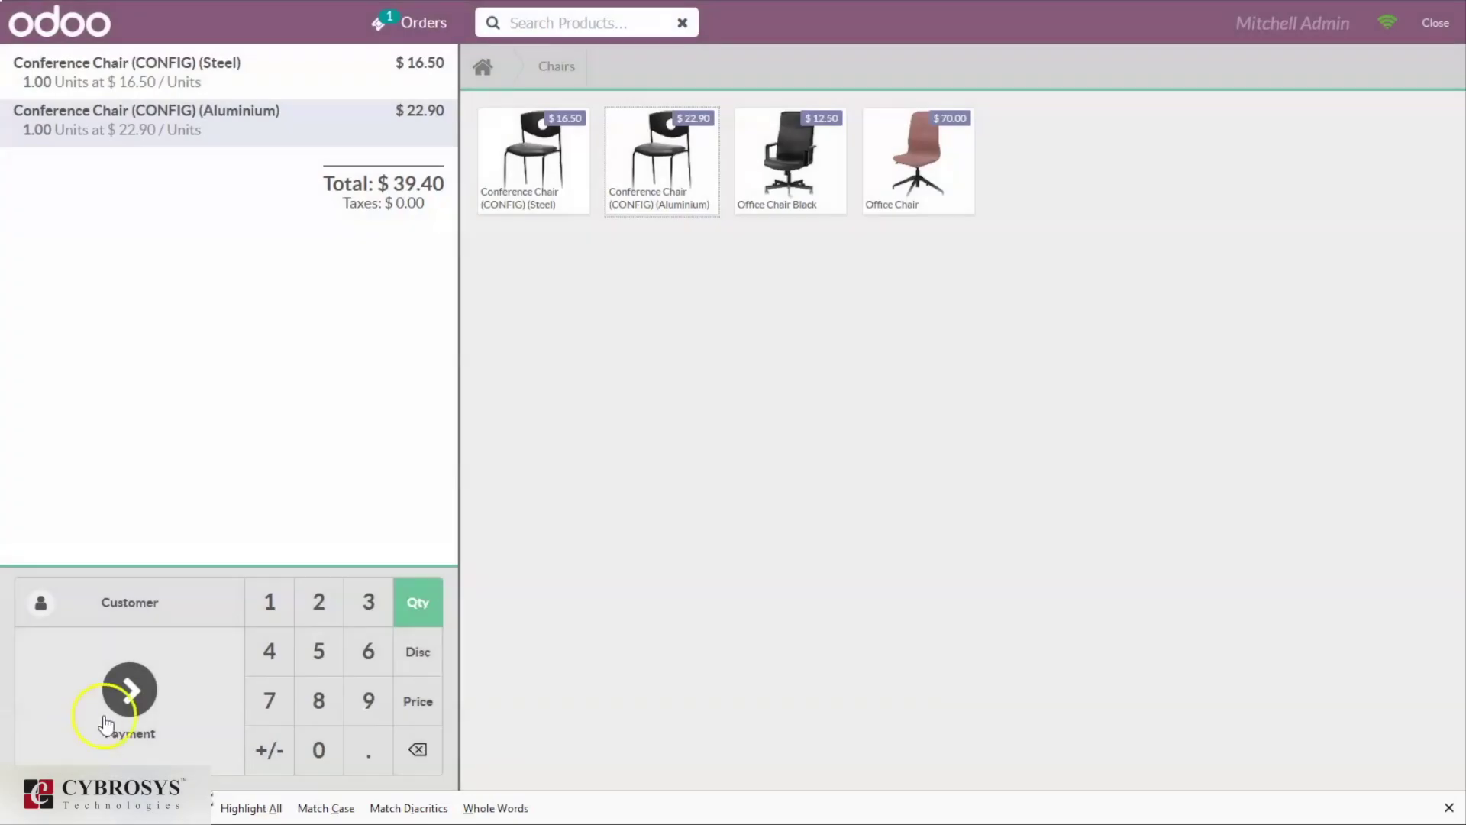
left_click(127, 691)
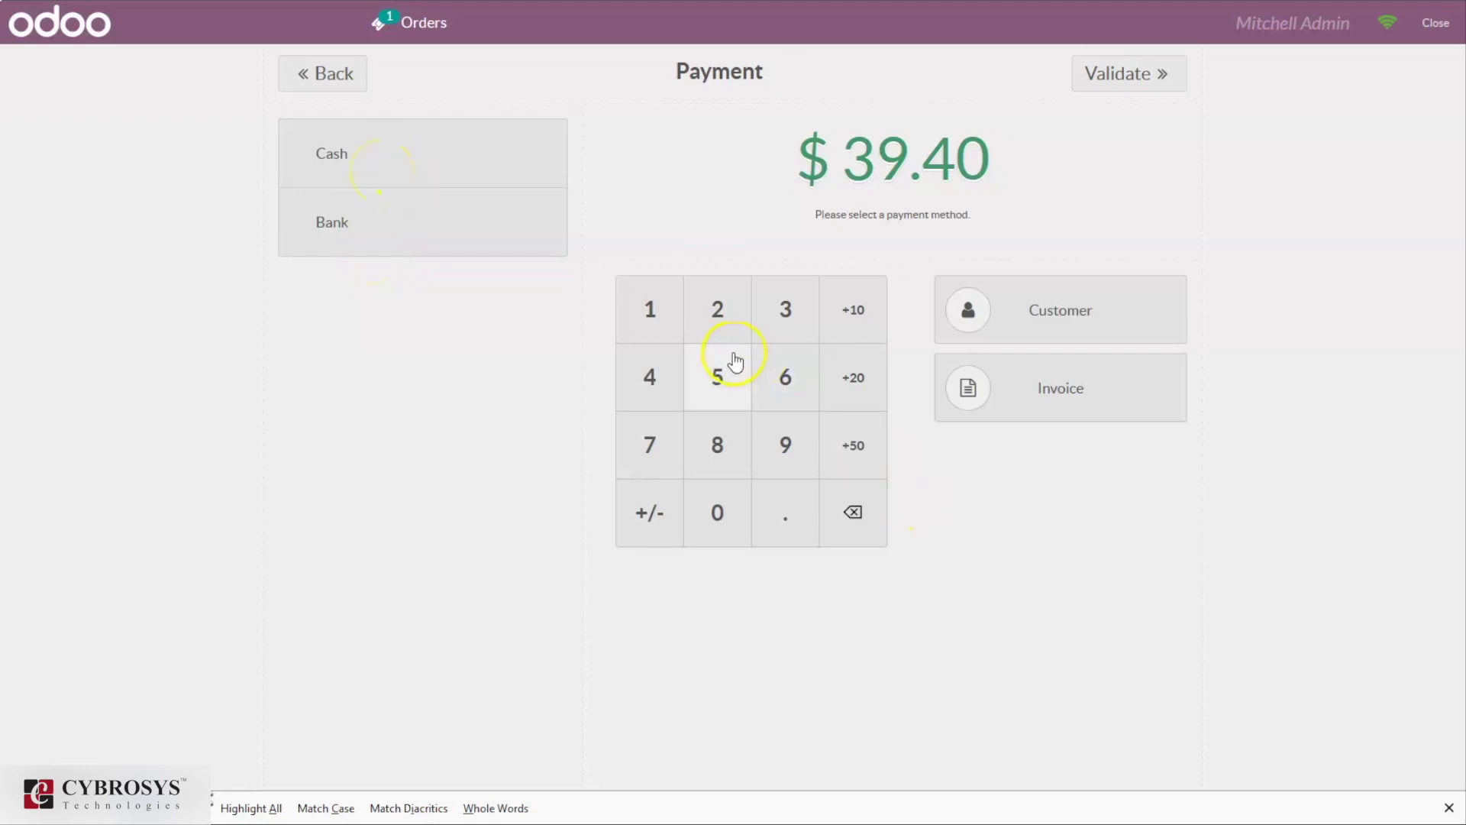
Replace the Cash payment line with Bank for $39.40 and validate the order.
left_click(349, 174)
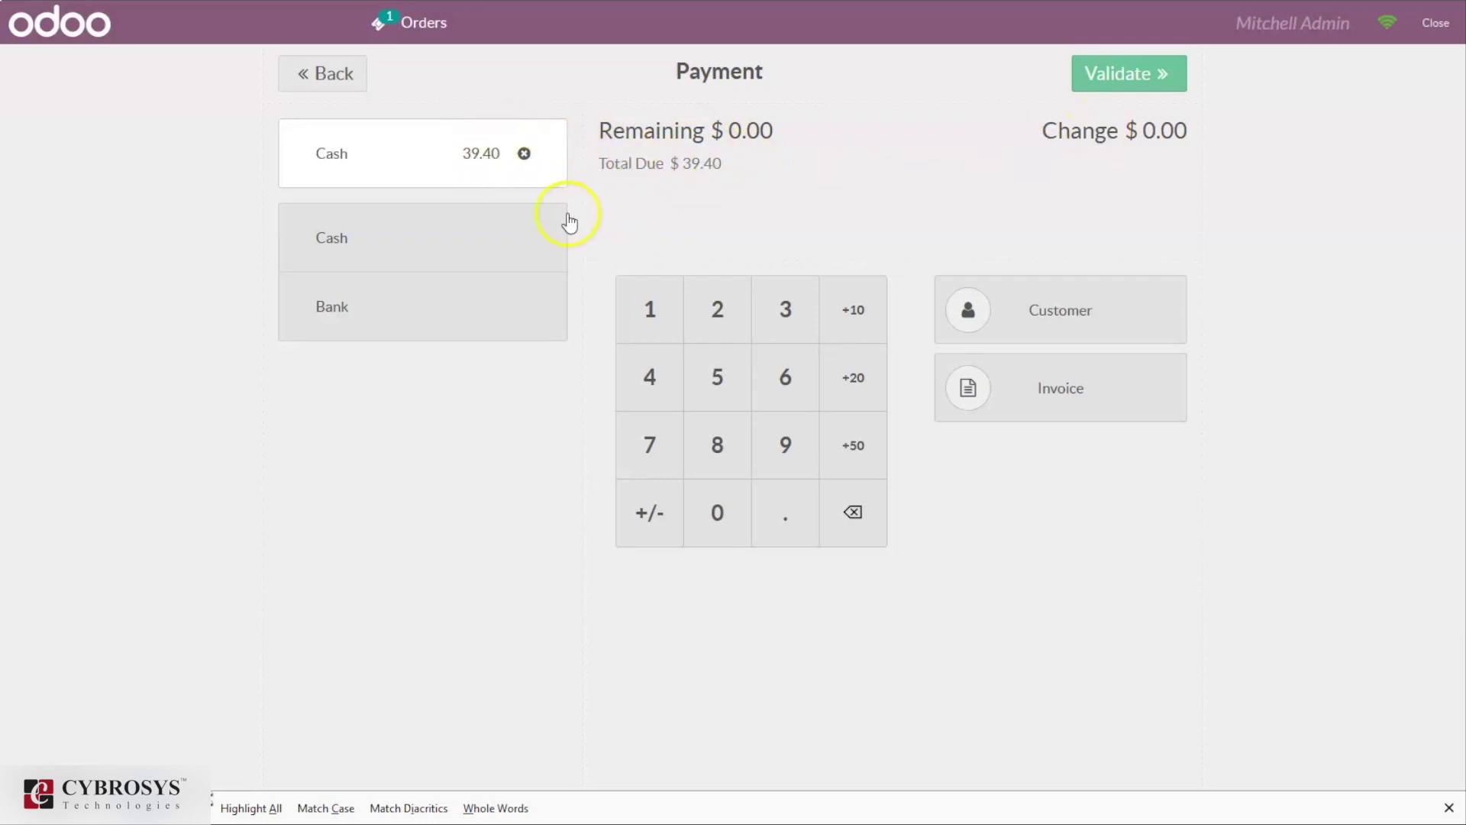
left_click(523, 154)
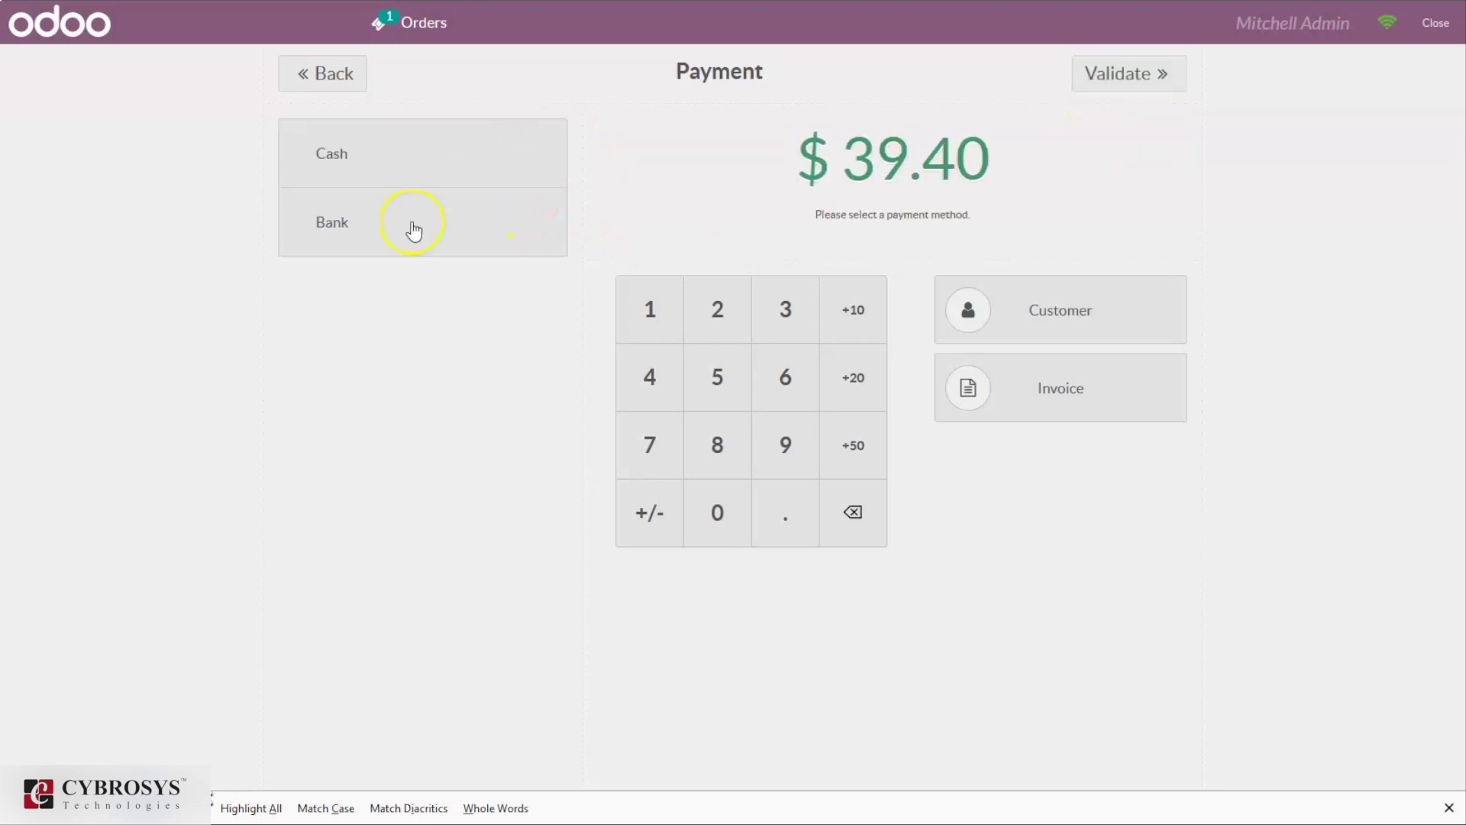
left_click(373, 246)
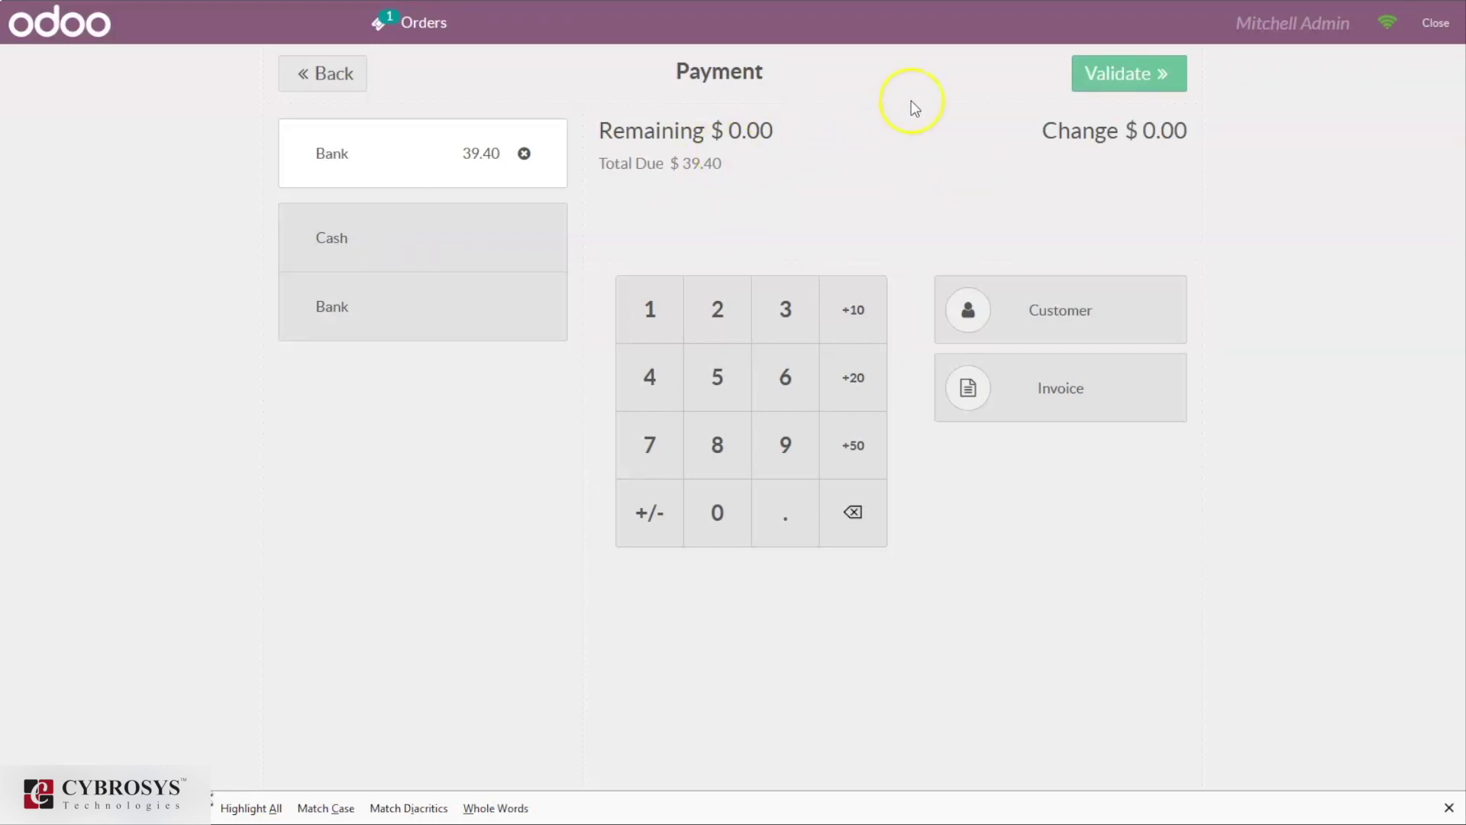
left_click(1094, 77)
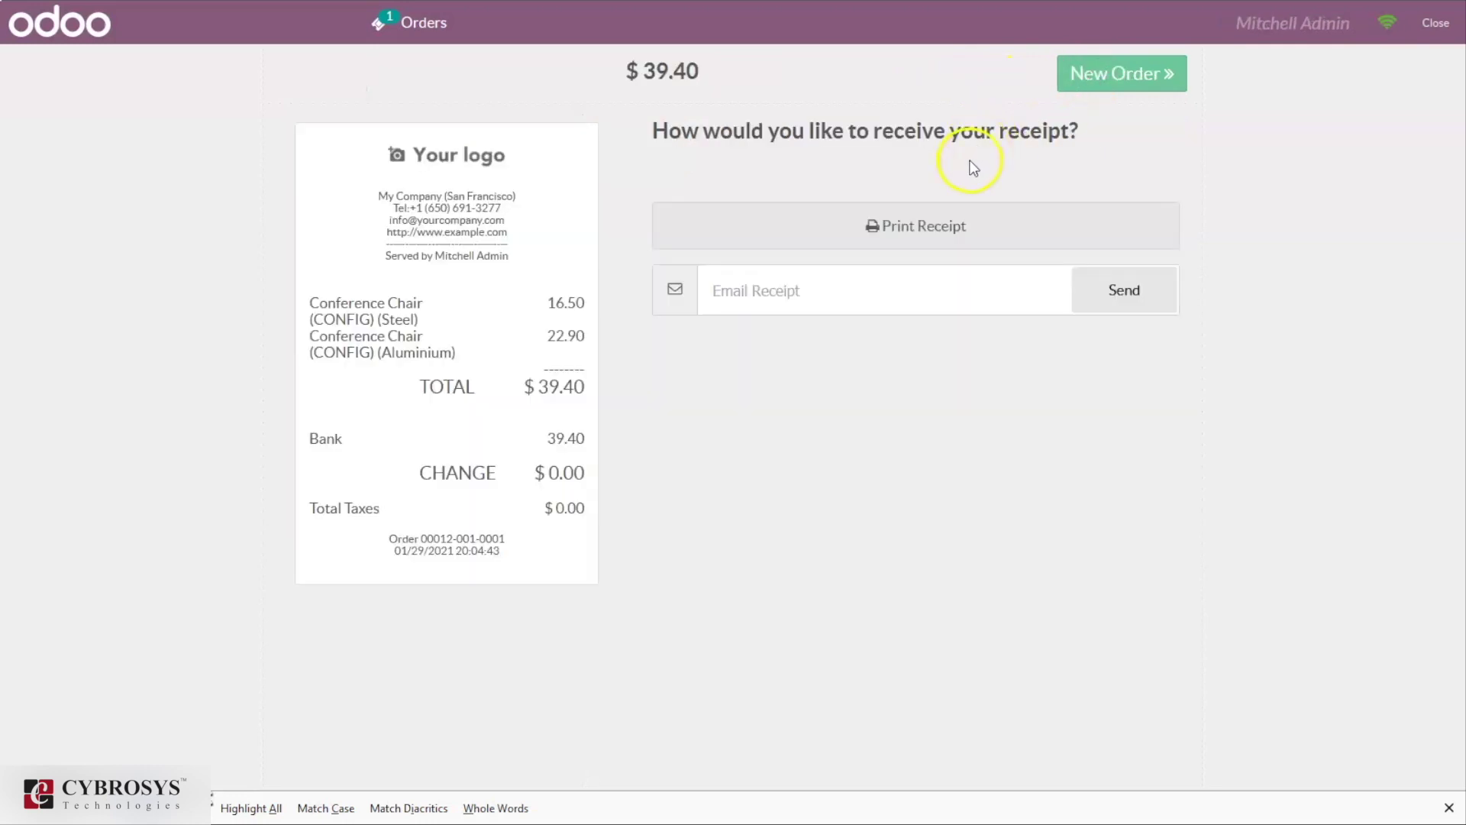
Start a new order, exit the register to the dashboard, and choose Close on Shop.
left_click(1128, 73)
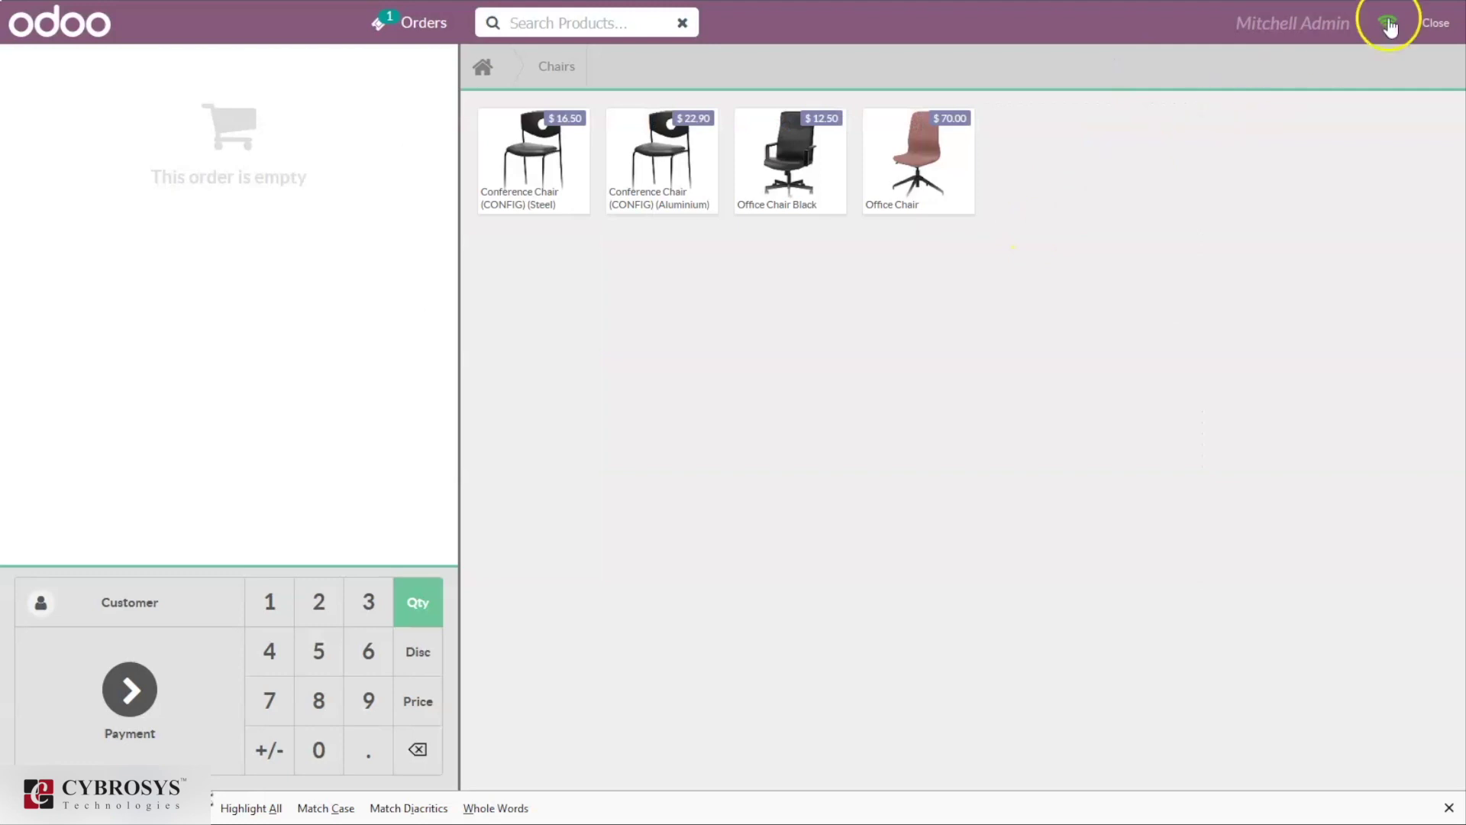
left_click(1439, 17)
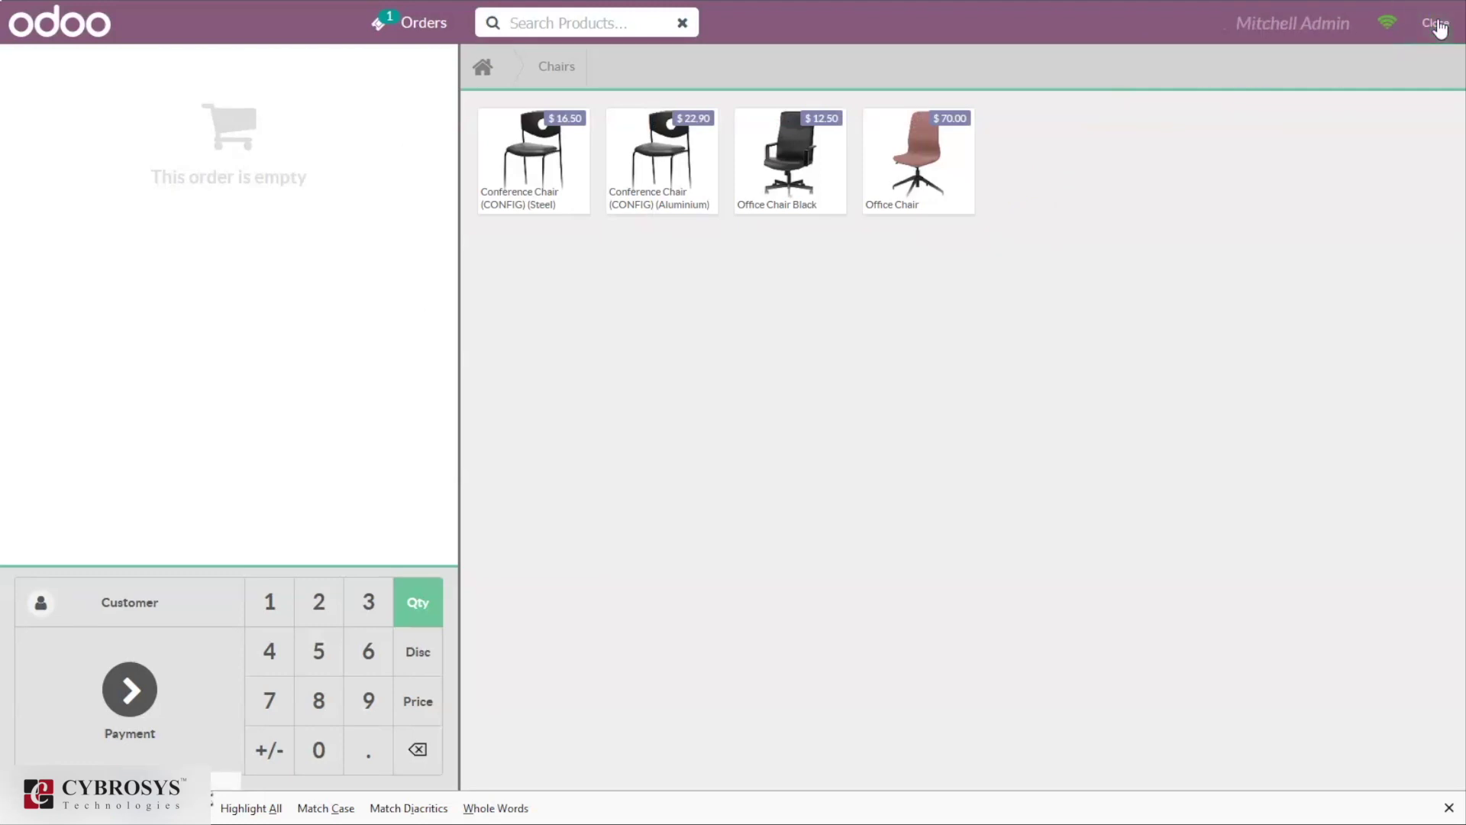
left_click(1439, 23)
left_click(1439, 23)
left_click(1437, 22)
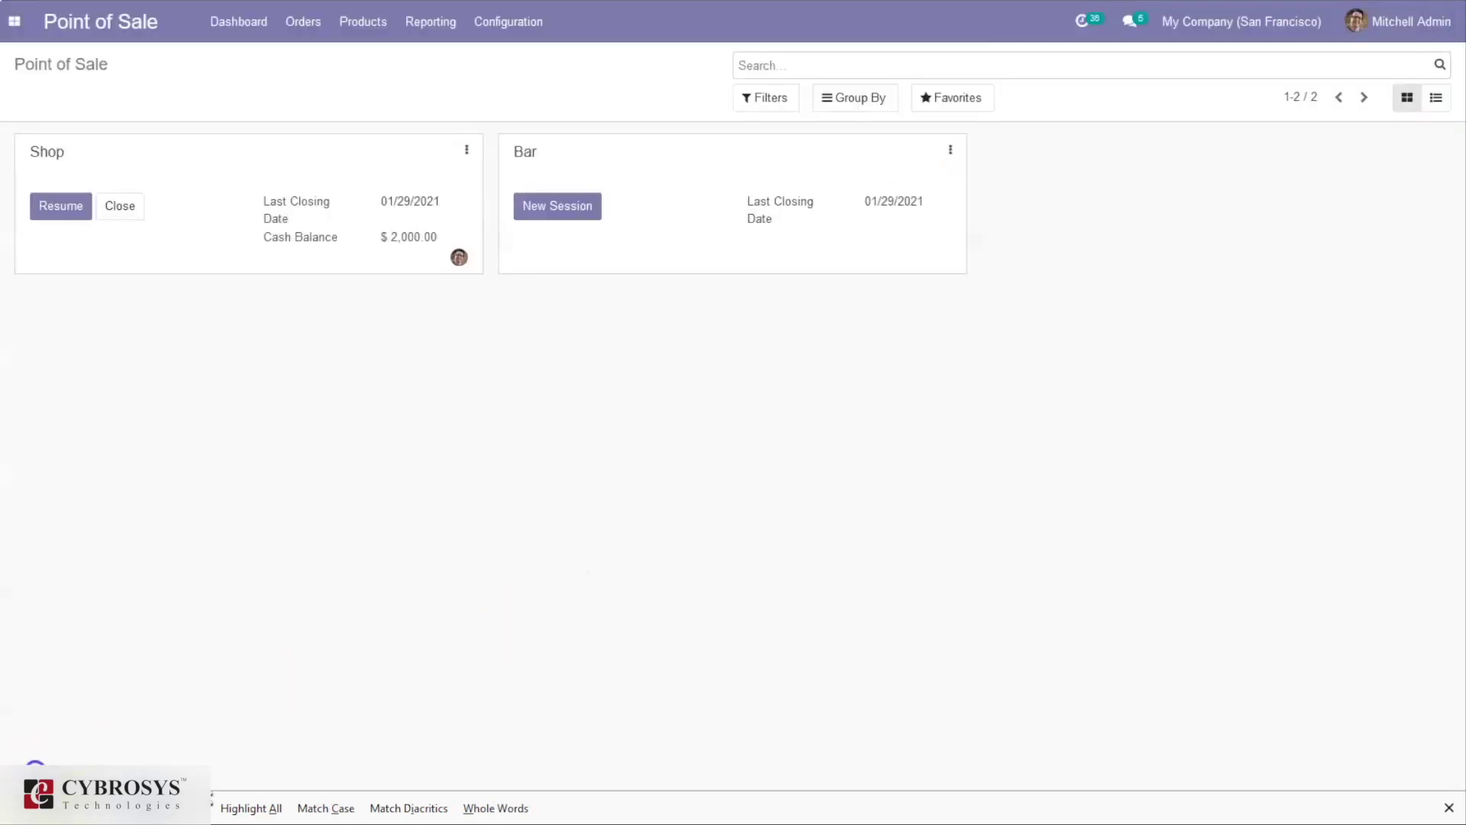
left_click(122, 207)
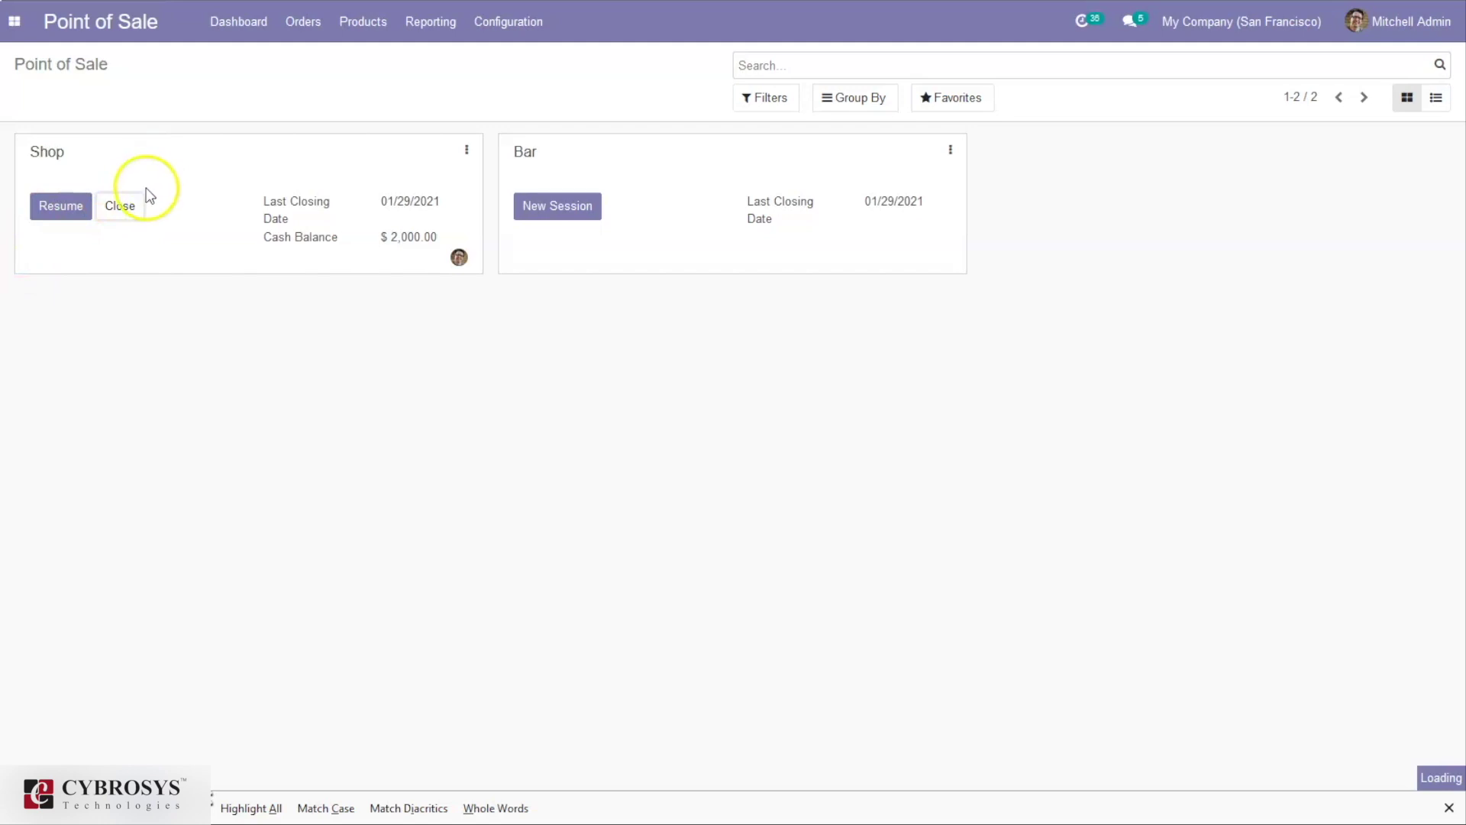
Open session POS/00012 (1 order, $39.40 payments) and show its Orders.
left_click(120, 208)
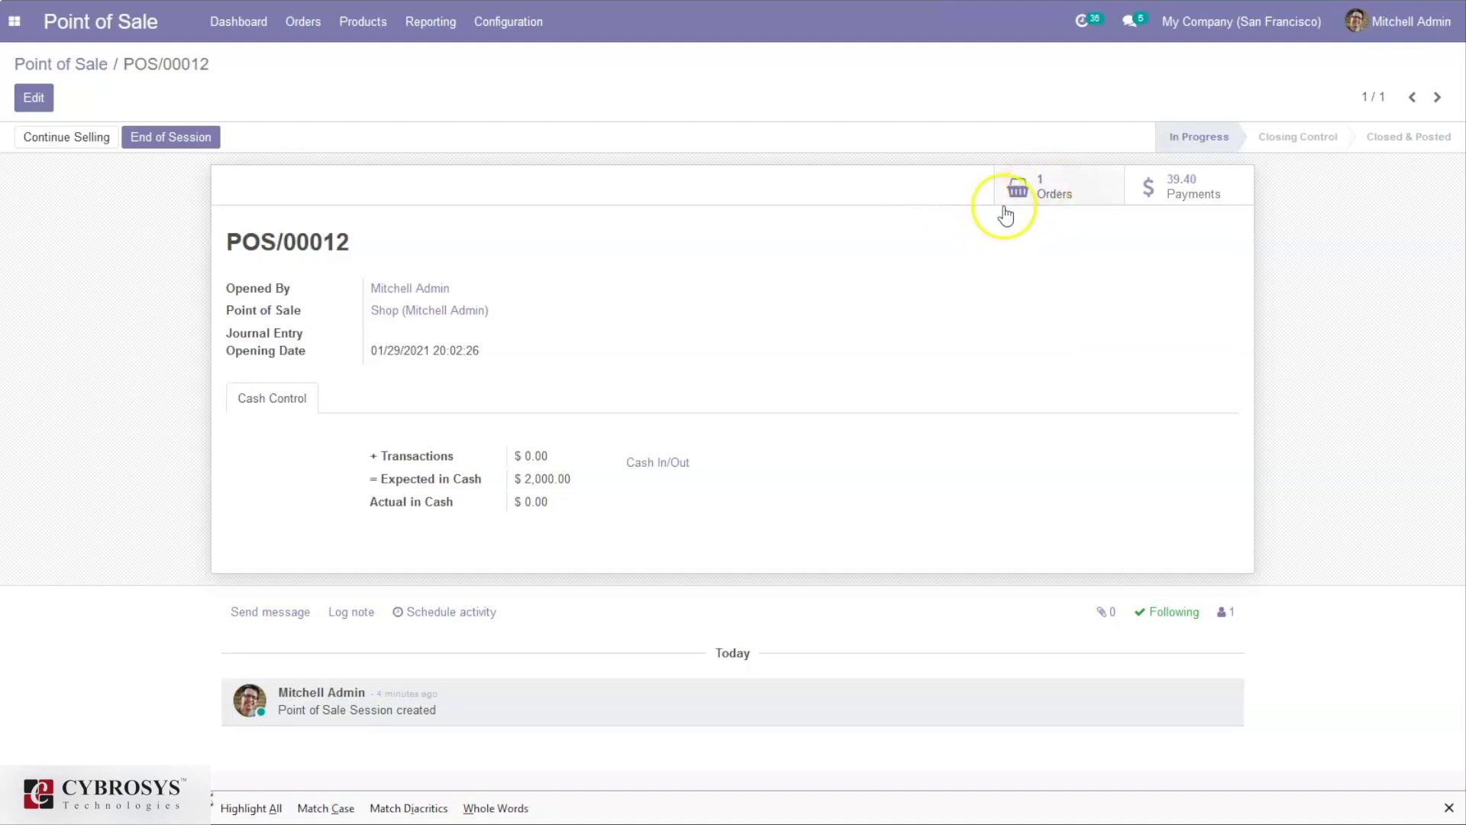
left_click(1099, 188)
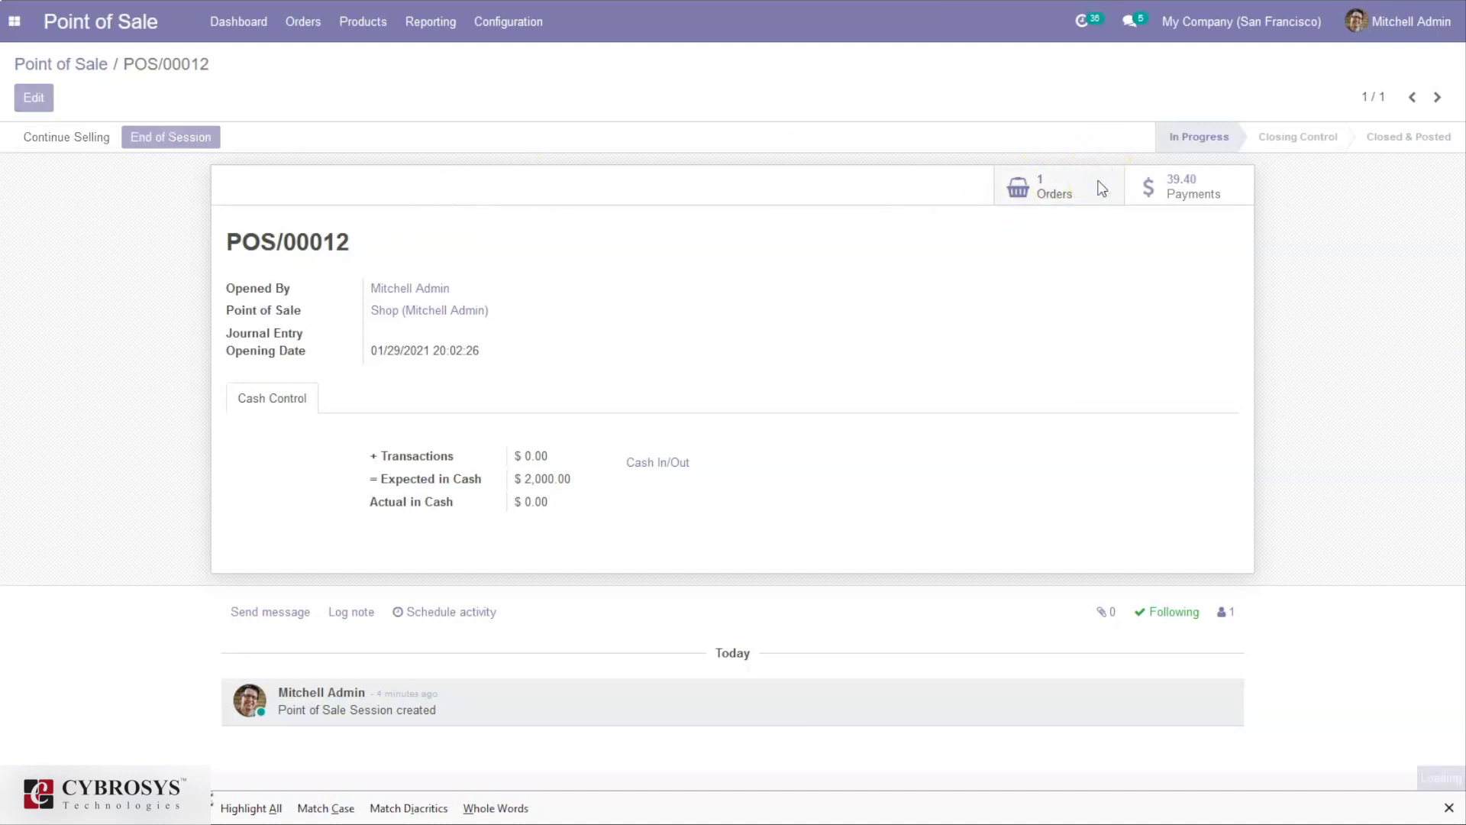
left_click(1053, 181)
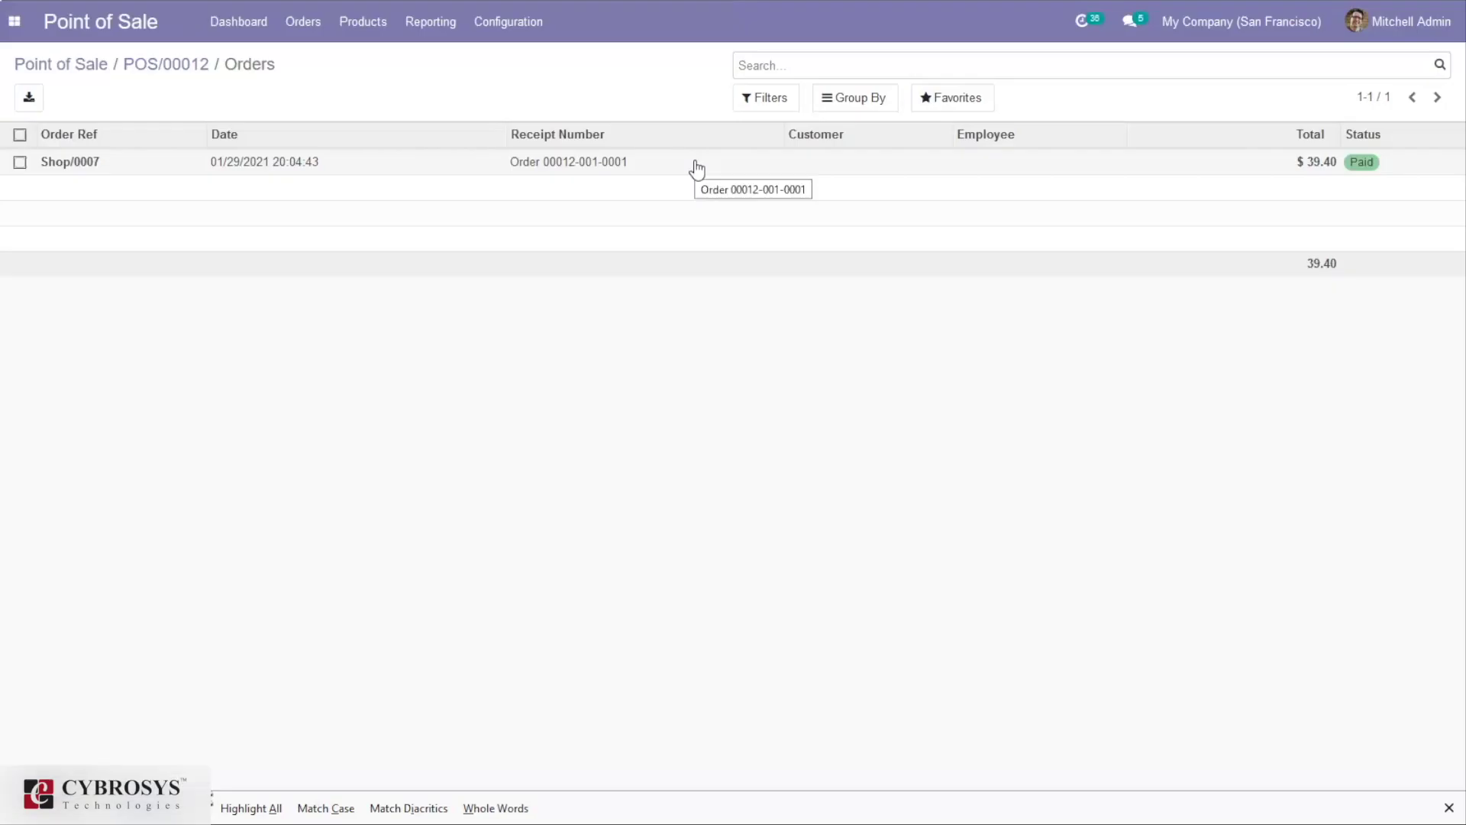
Open order Shop/0007 and verify its $39.40 payment by Bank, then review its two conference chairs.
left_click(695, 163)
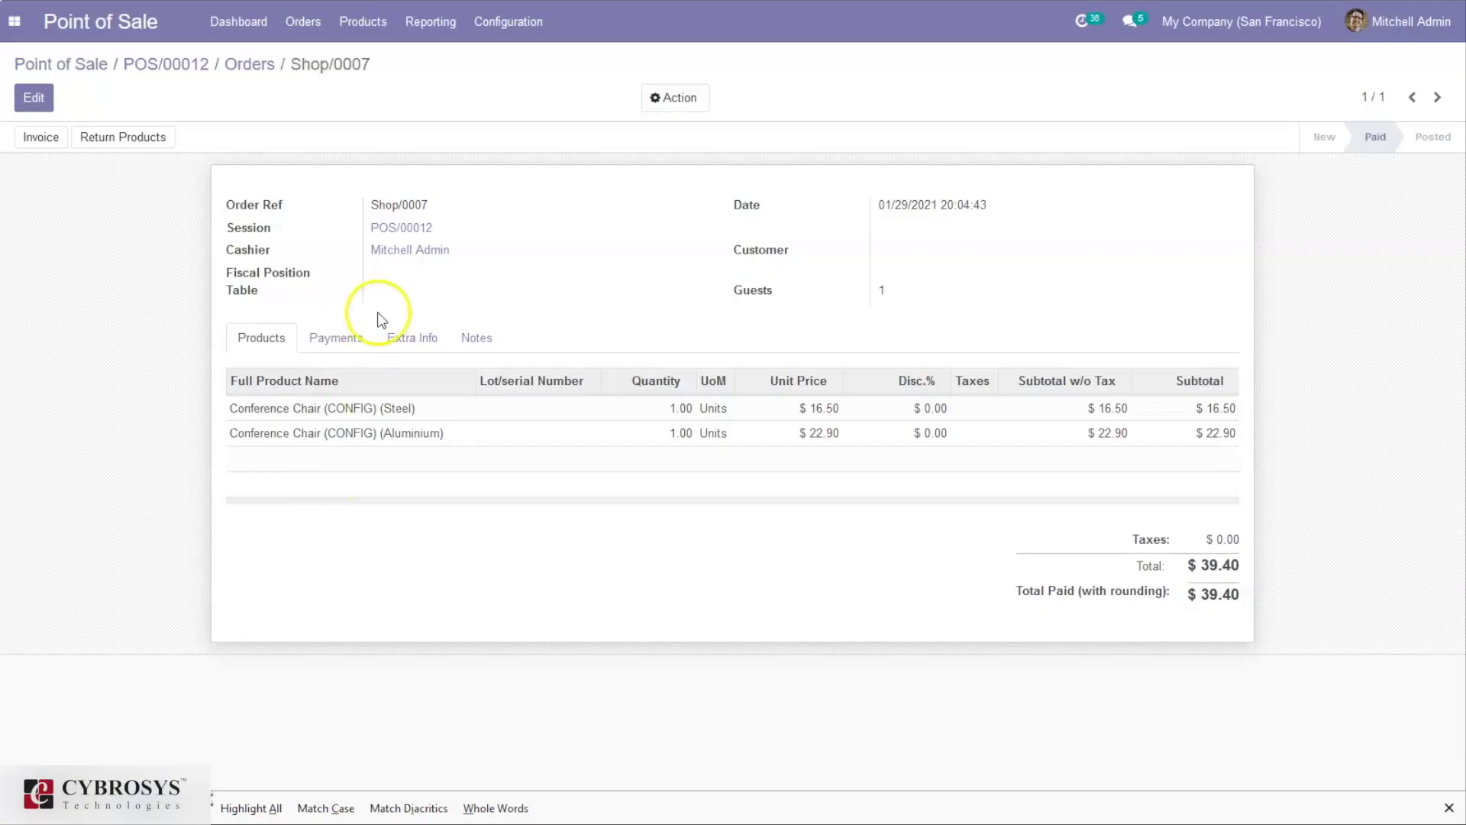
left_click(321, 343)
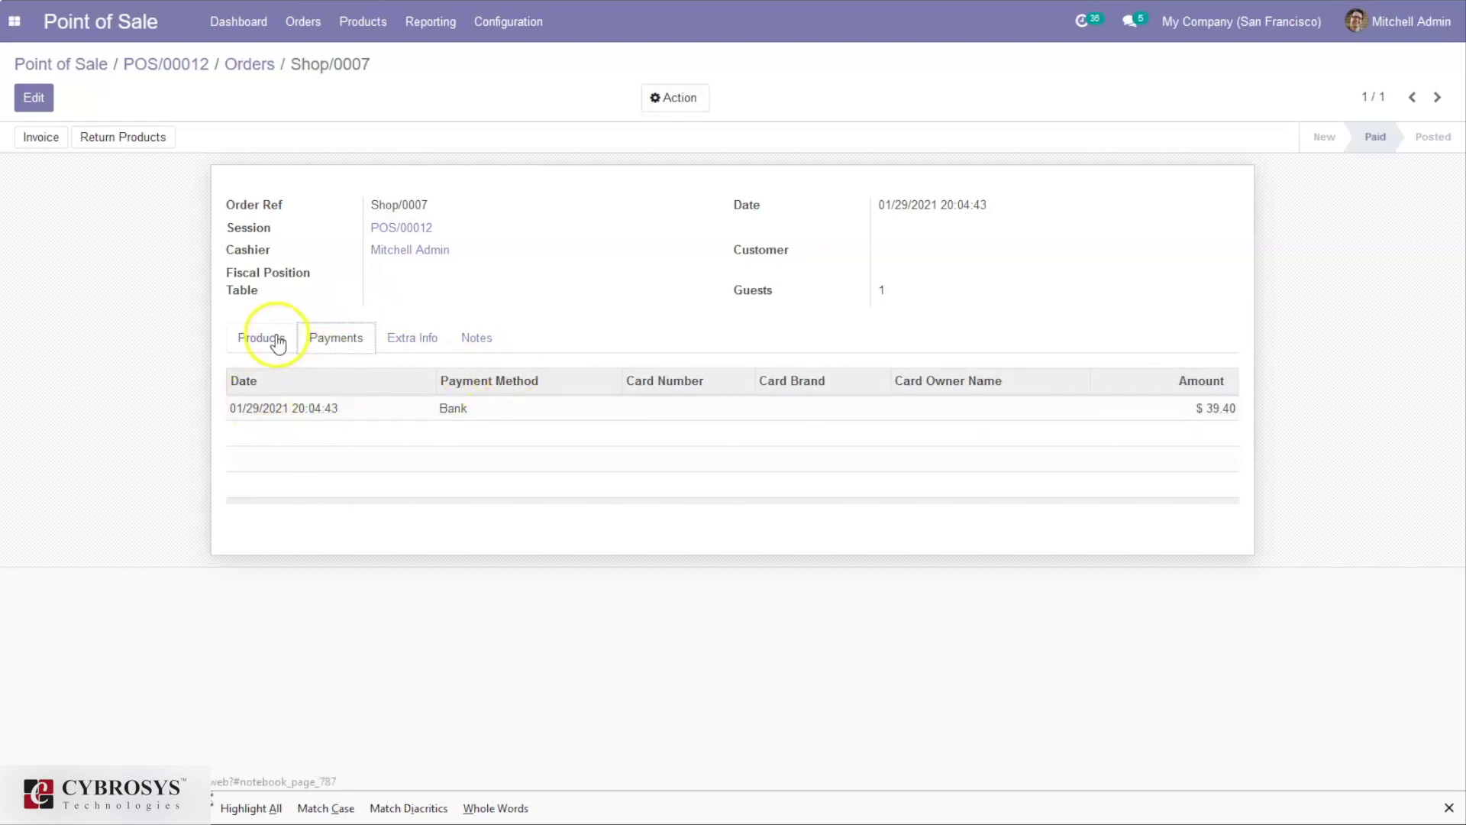
left_click(276, 341)
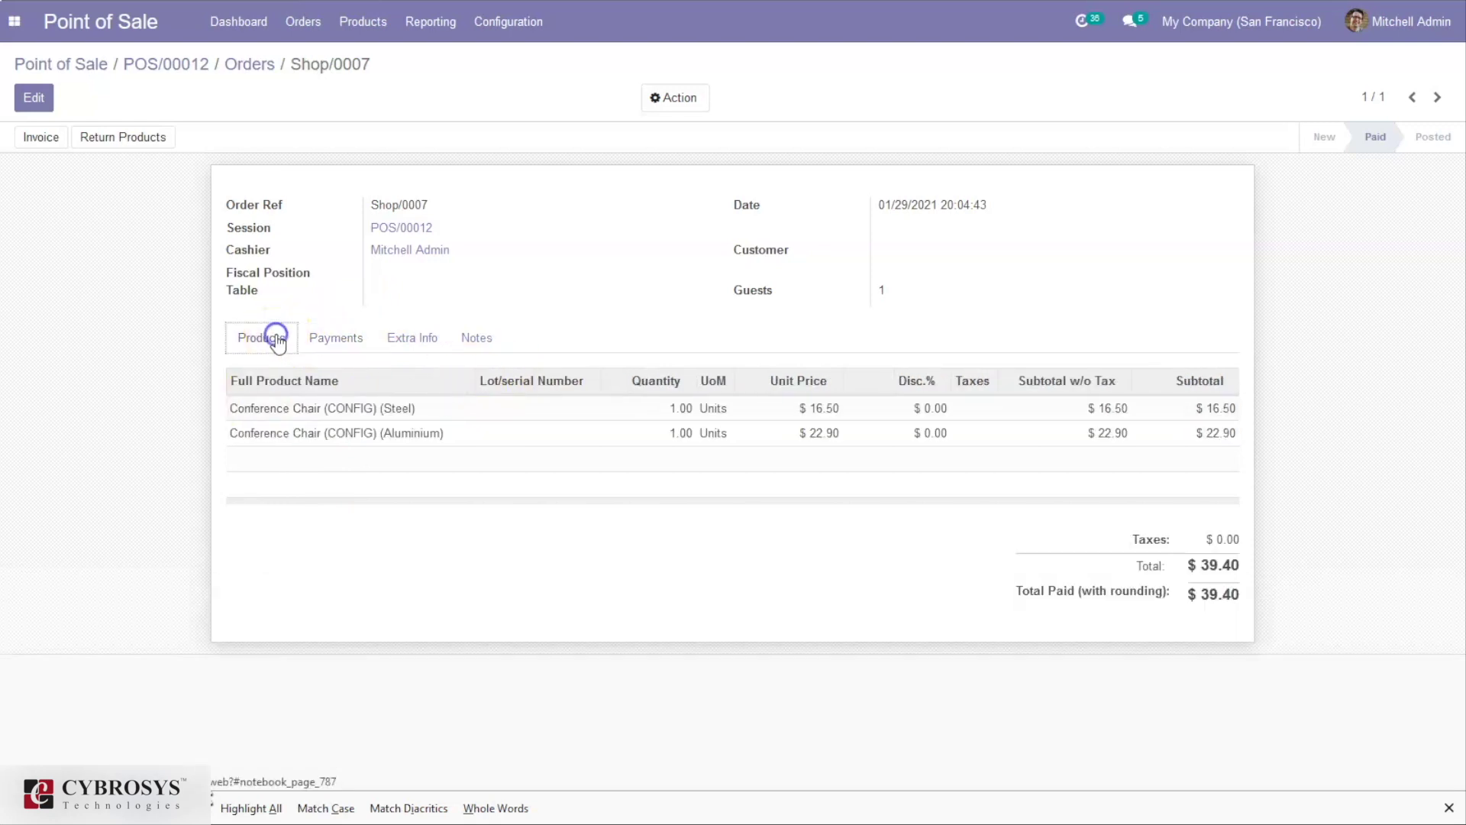
left_click(310, 339)
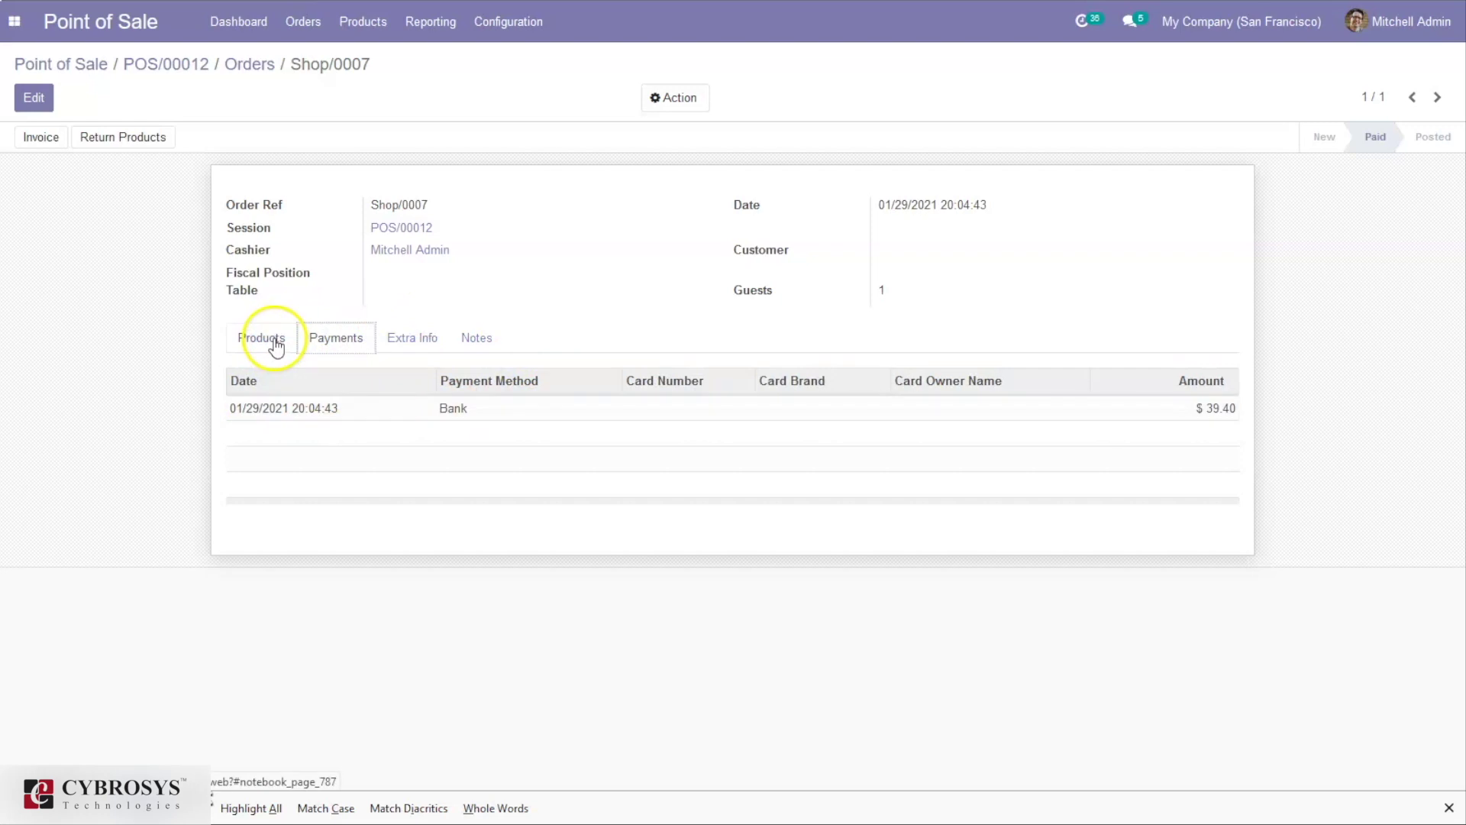
left_click(274, 339)
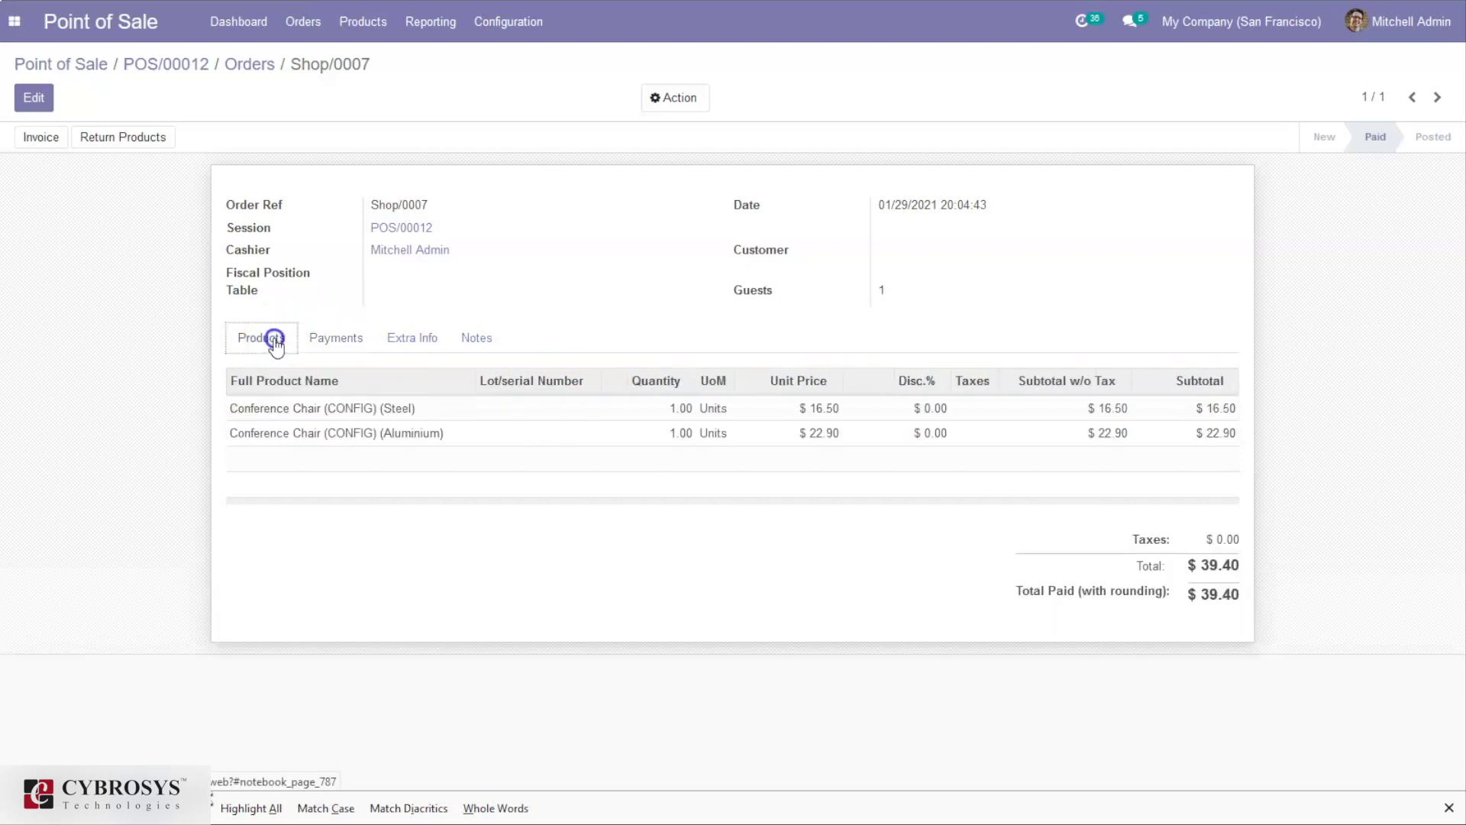
left_click(301, 23)
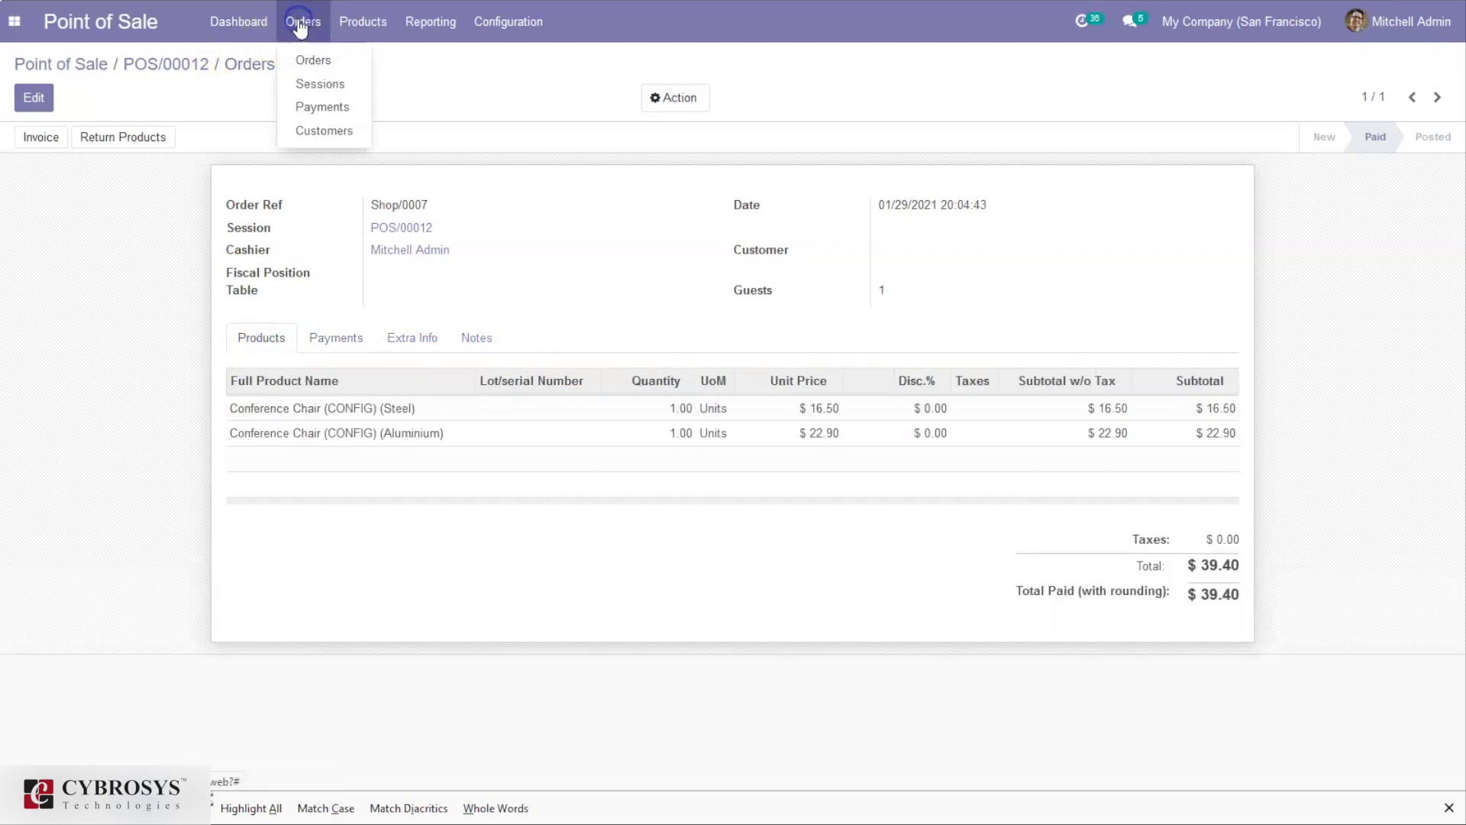
Show all POS payments by method and expand the Bank (3) group to find Shop/0007's $39.40.
left_click(311, 109)
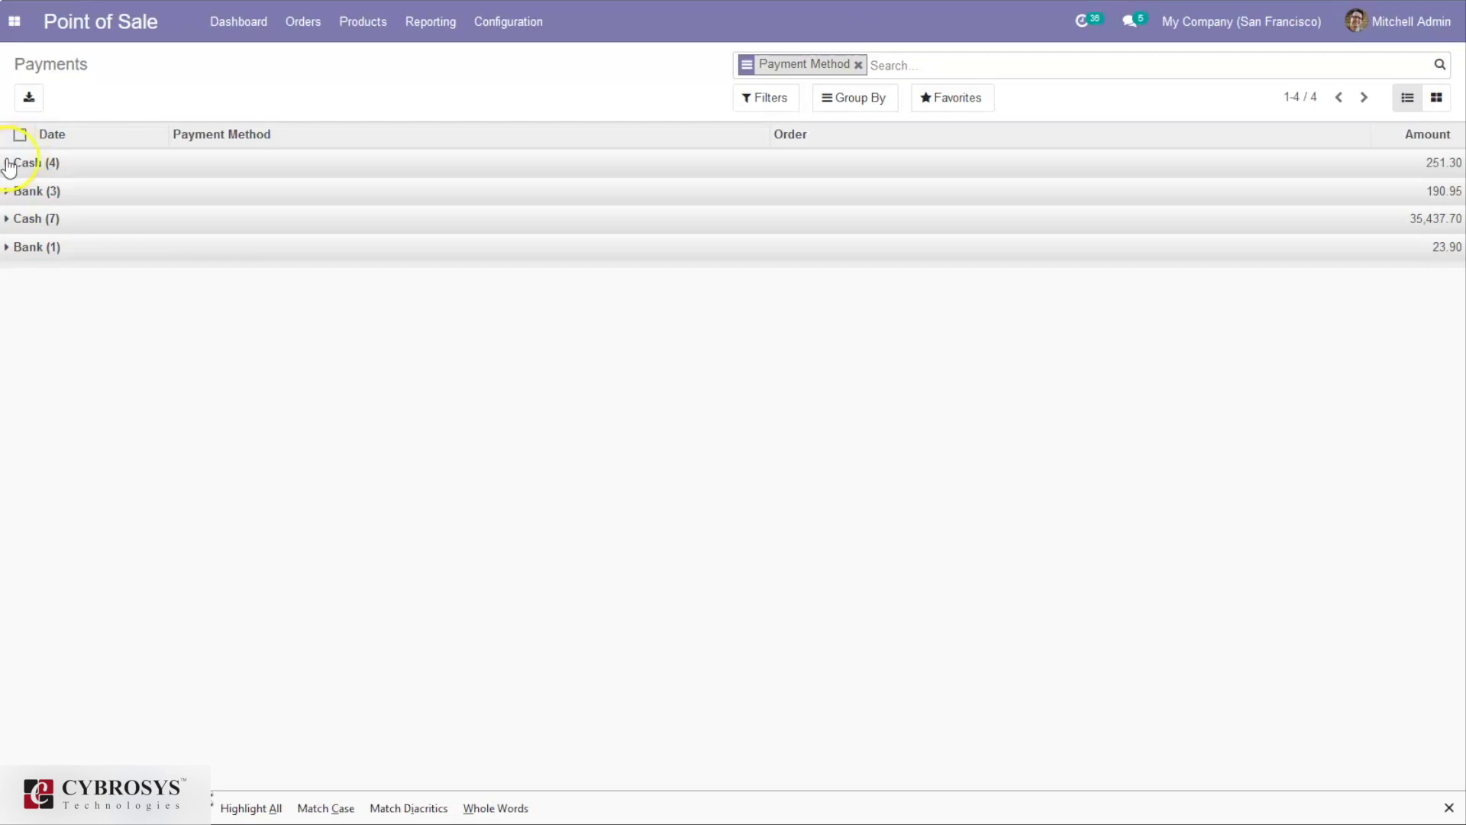
left_click(10, 195)
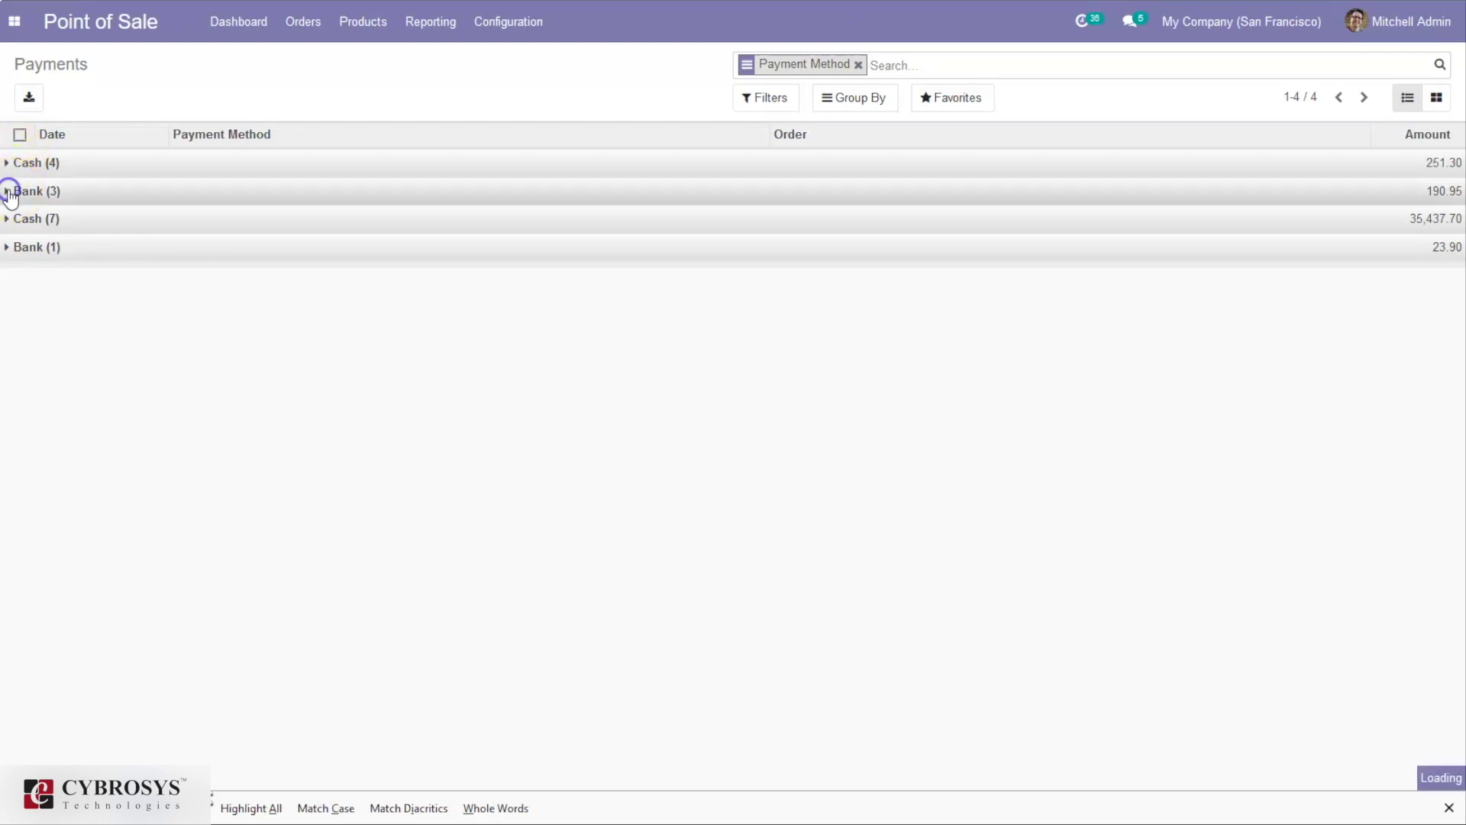